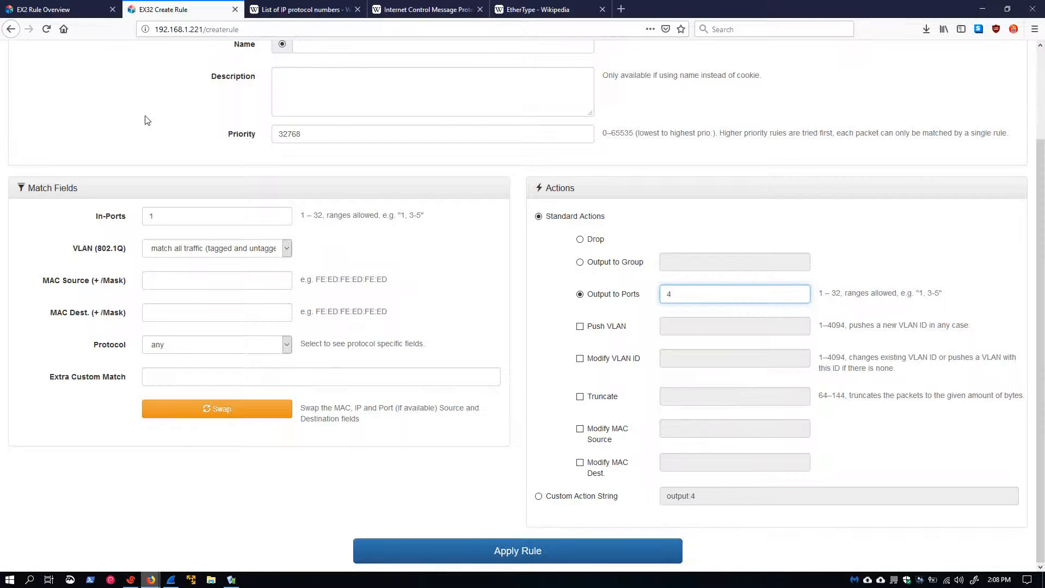
Step: Set the new rule's match protocol to IP/ICMP
{"action": "left_click", "coordinate": [203, 346]}
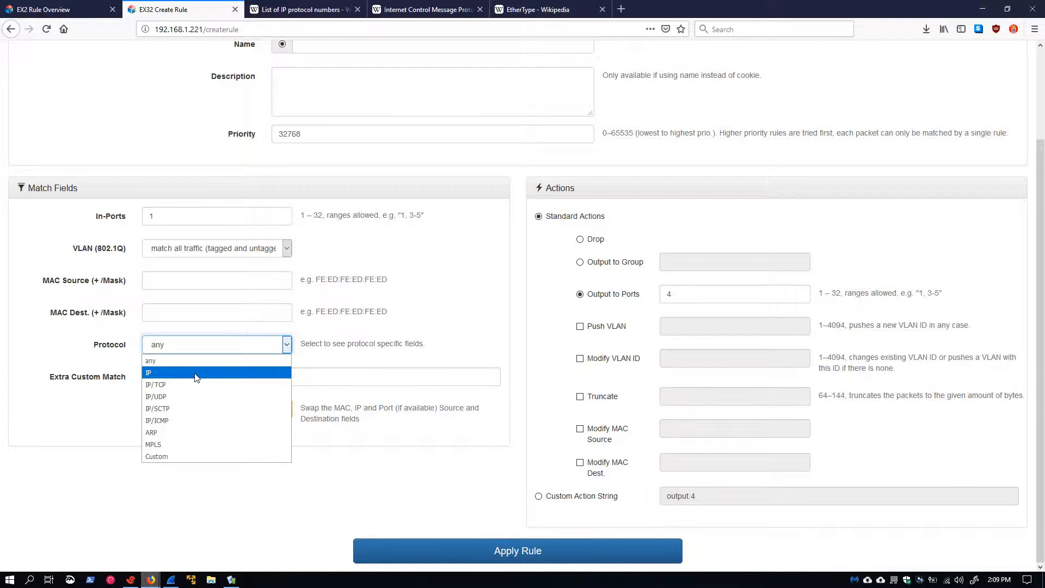
{"action": "left_click", "coordinate": [174, 422]}
{"action": "scroll", "coordinate": [381, 294], "scroll_direction": "down", "scroll_amount": 1}
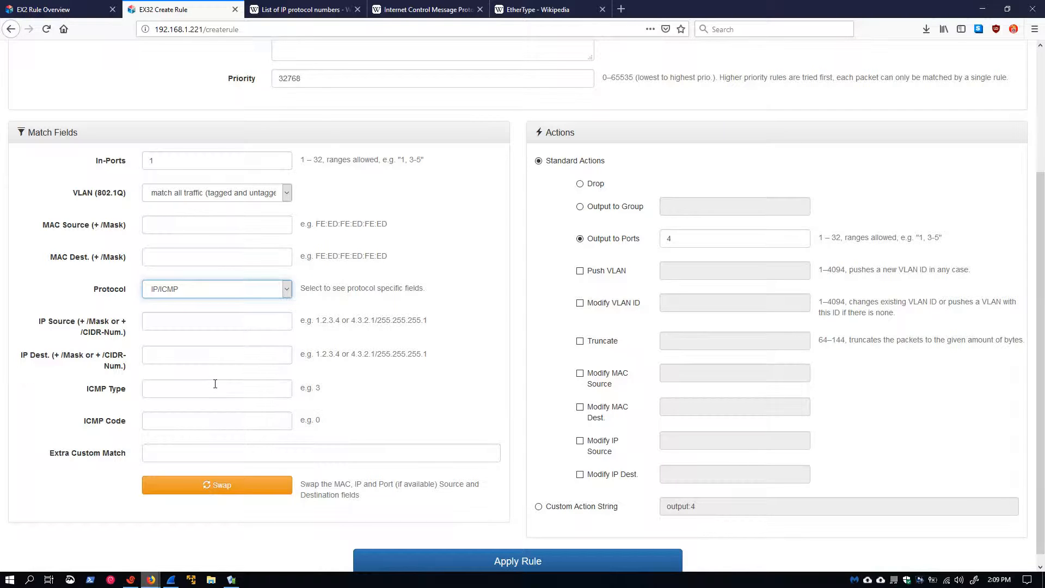
Step: Switch to Wireshark and open the recent capture file icmp.pcap, discarding the unsaved capture
{"action": "mouse_move", "coordinate": [171, 579]}
{"action": "left_click", "coordinate": [128, 536]}
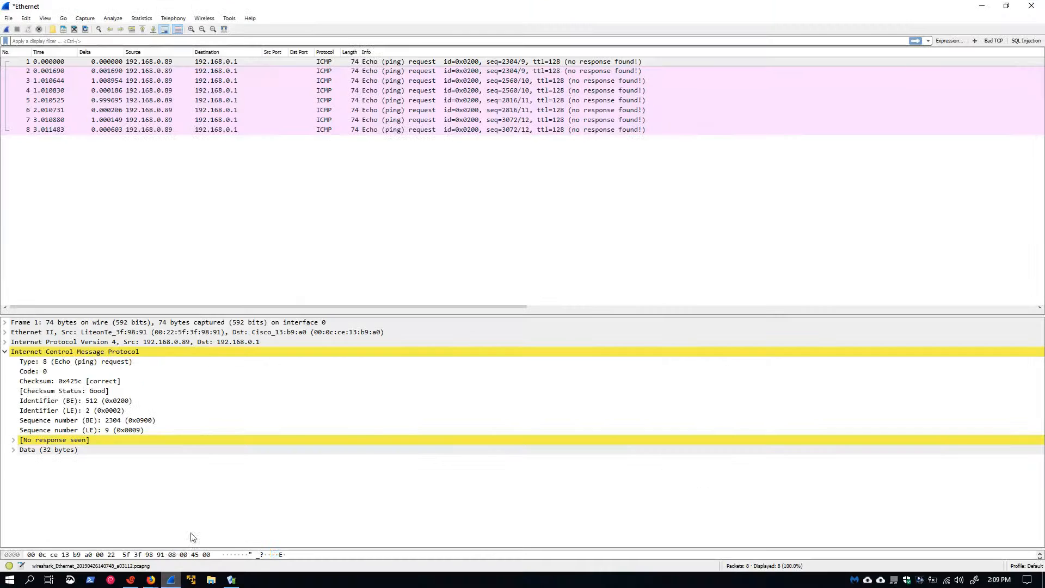
{"action": "left_click", "coordinate": [10, 18]}
{"action": "mouse_move", "coordinate": [47, 43]}
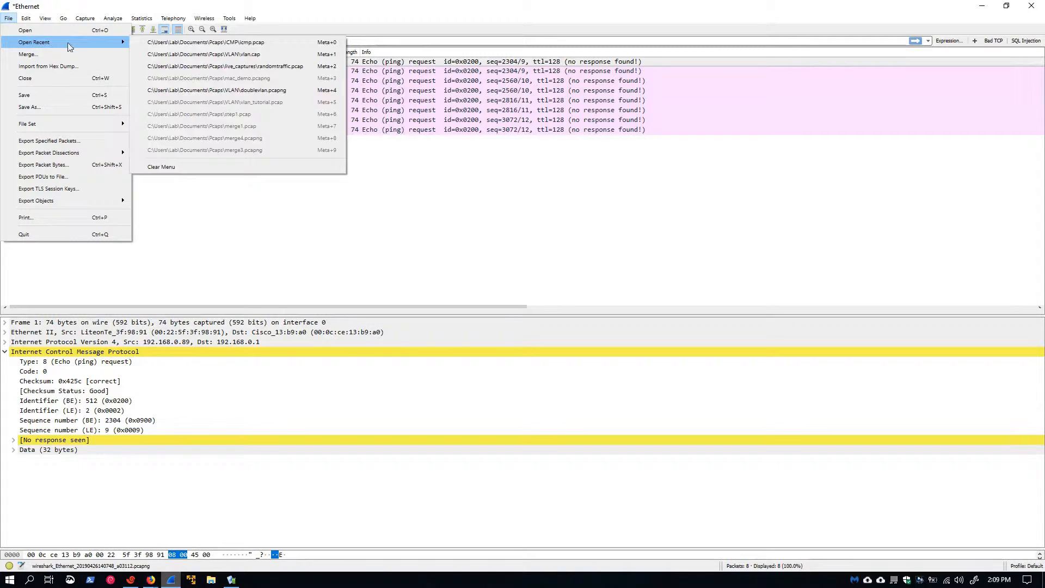
{"action": "left_click", "coordinate": [180, 44]}
{"action": "left_click", "coordinate": [547, 301]}
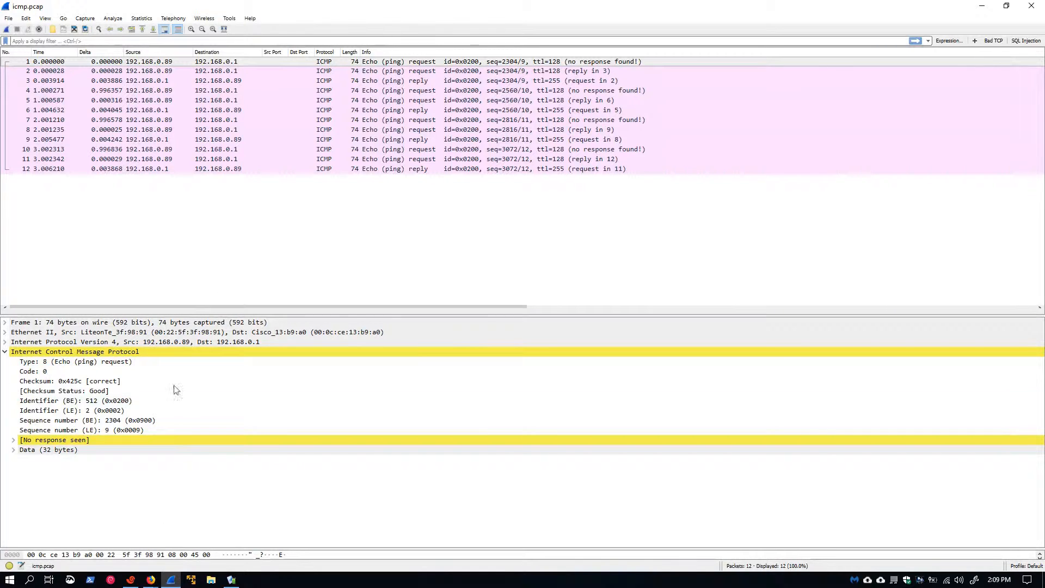
Step: Back in the EX32 rule form in Firefox, set the ICMP type to 0 and apply the rule
{"action": "mouse_move", "coordinate": [151, 579]}
{"action": "left_click", "coordinate": [95, 511]}
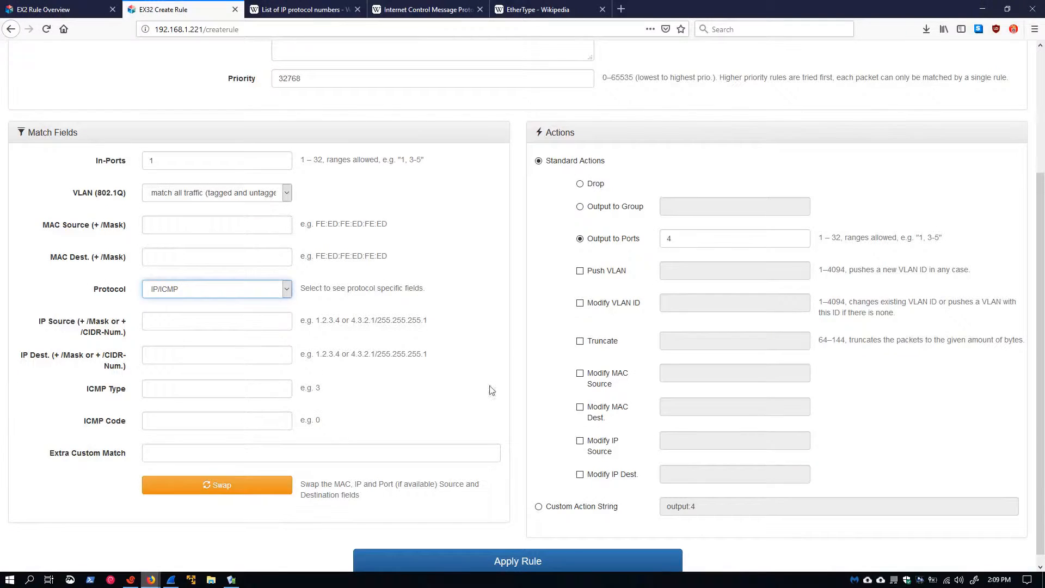
{"action": "left_click", "coordinate": [172, 389]}
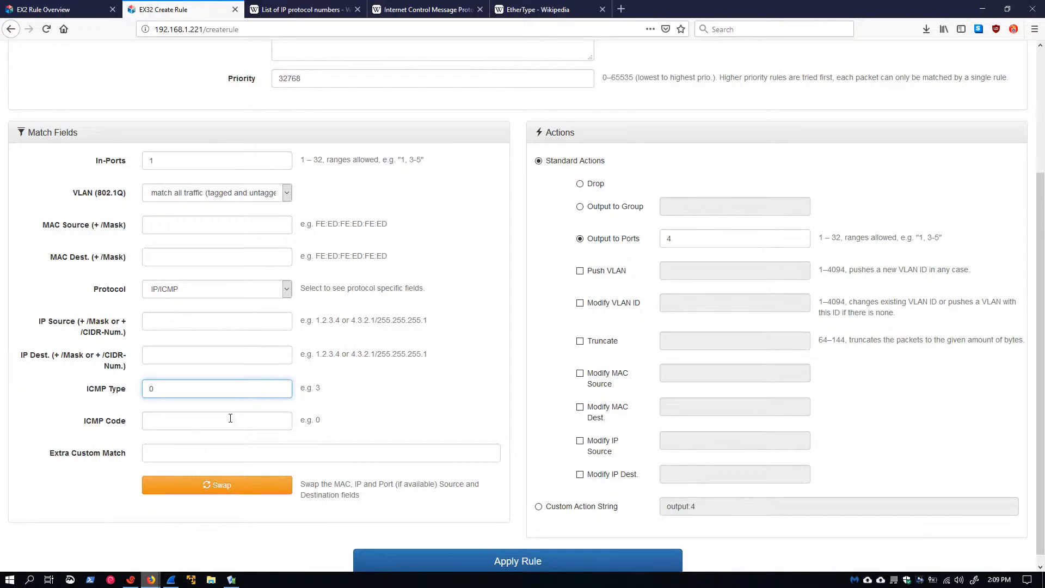
{"action": "type", "text": "0"}
{"action": "scroll", "coordinate": [435, 490], "scroll_direction": "down", "scroll_amount": 1}
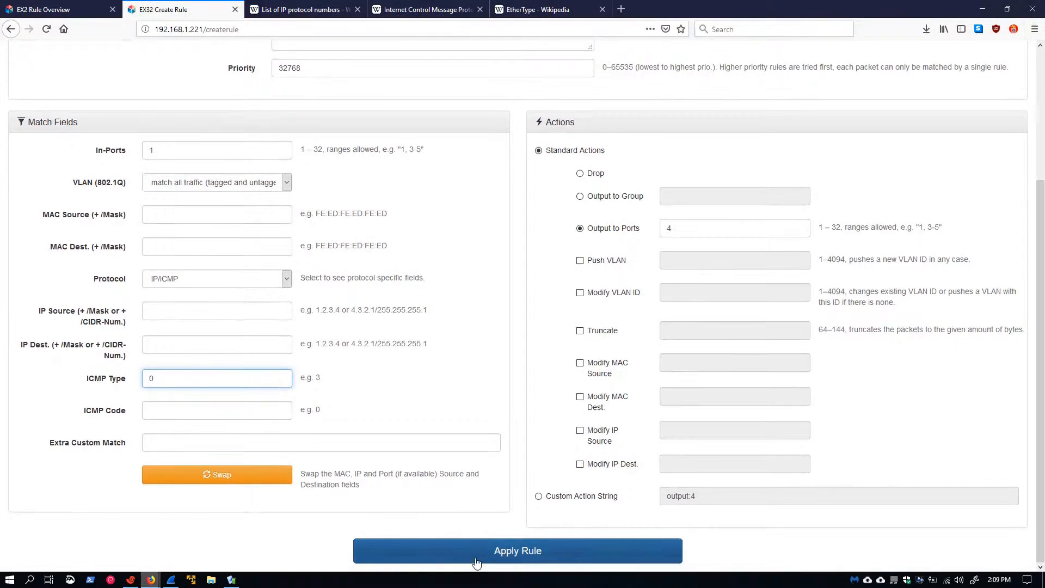
{"action": "left_click", "coordinate": [477, 561]}
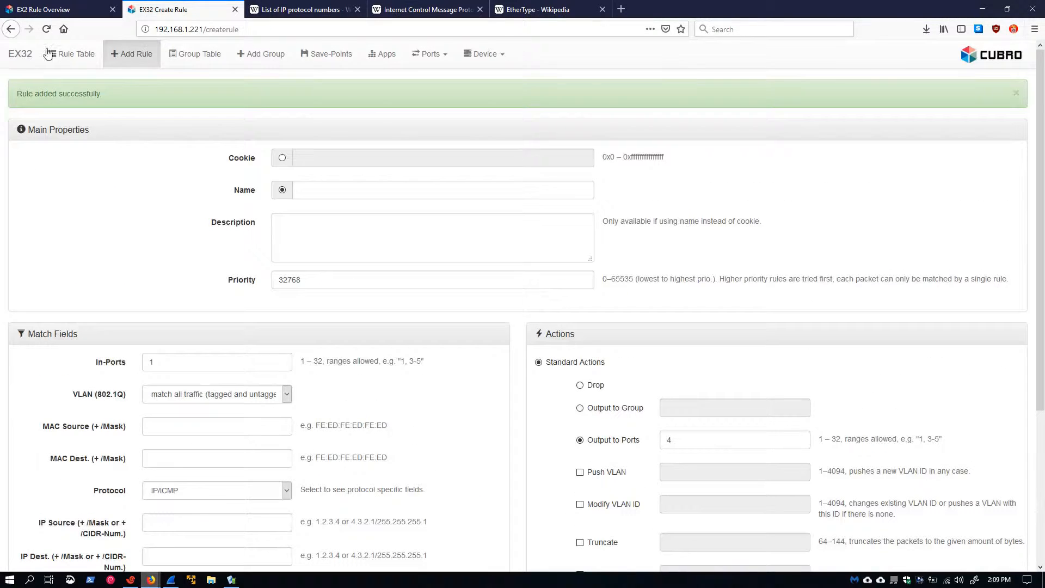
Step: Check the new rule in the rule table and review which columns can be shown or hidden
{"action": "left_click", "coordinate": [67, 54]}
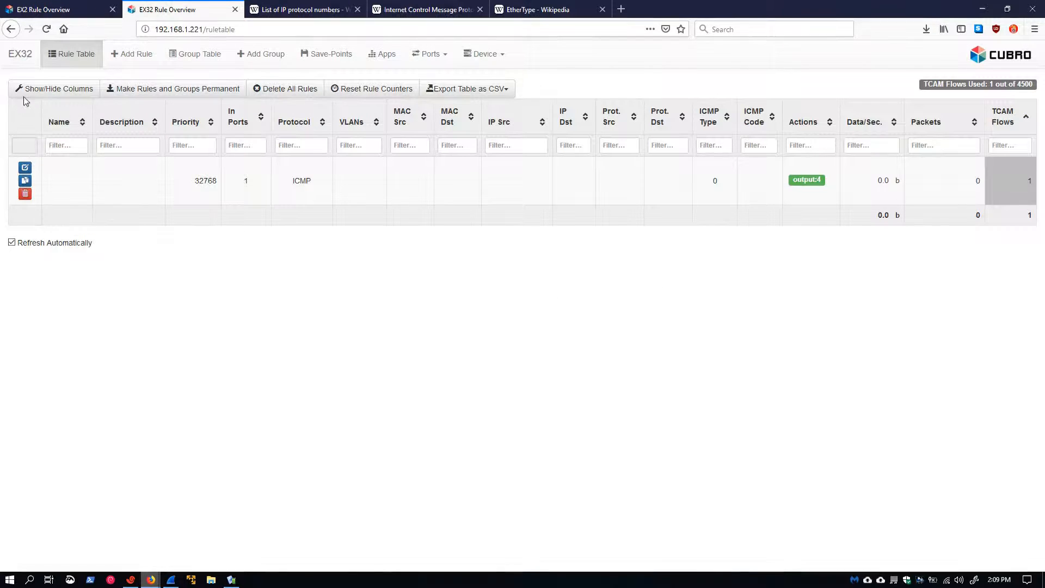
{"action": "left_click", "coordinate": [50, 95]}
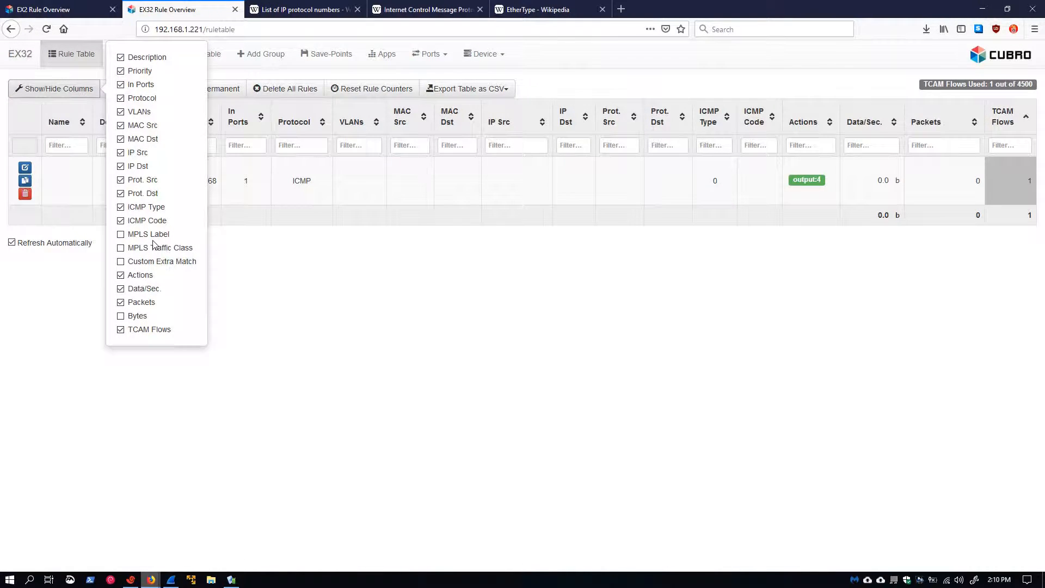
{"action": "left_click", "coordinate": [287, 323]}
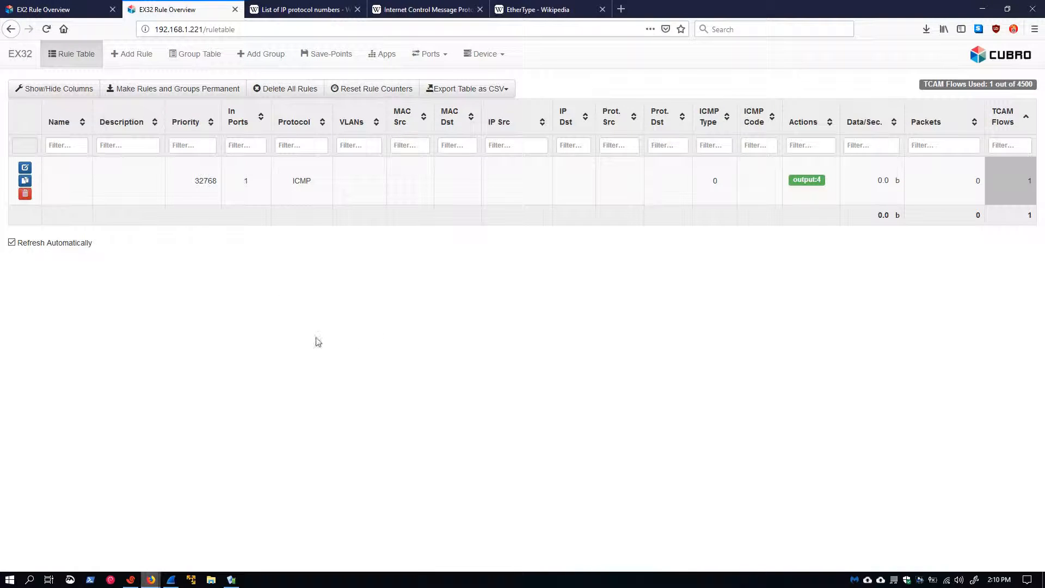
Step: Record a new Wireshark capture while replaying icmp.pcap in Colasoft Packet Player, stopping the capture once playback ends
{"action": "left_click", "coordinate": [171, 579]}
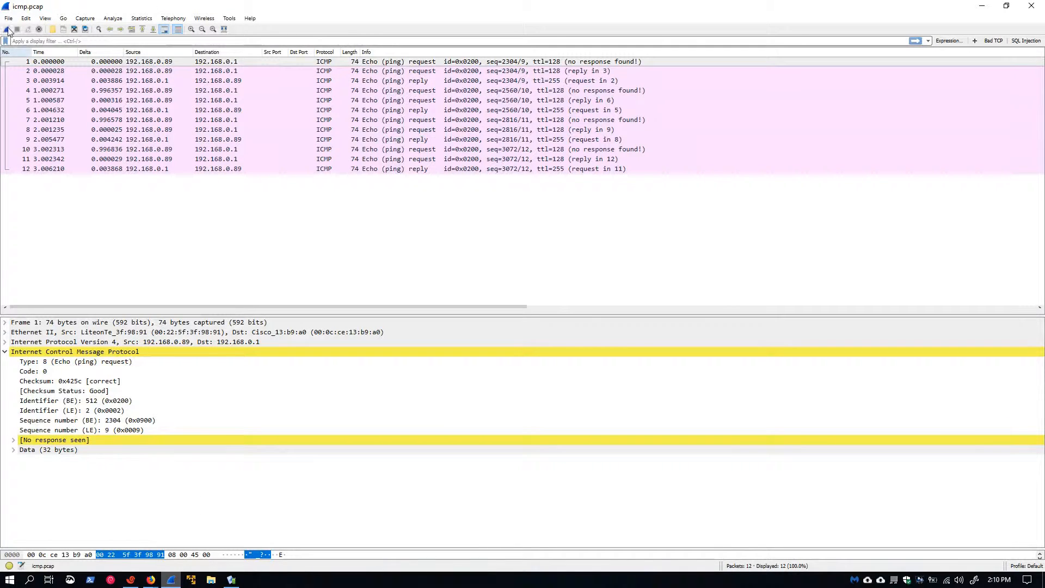
{"action": "key", "text": "ctrl+e"}
{"action": "left_click", "coordinate": [231, 579]}
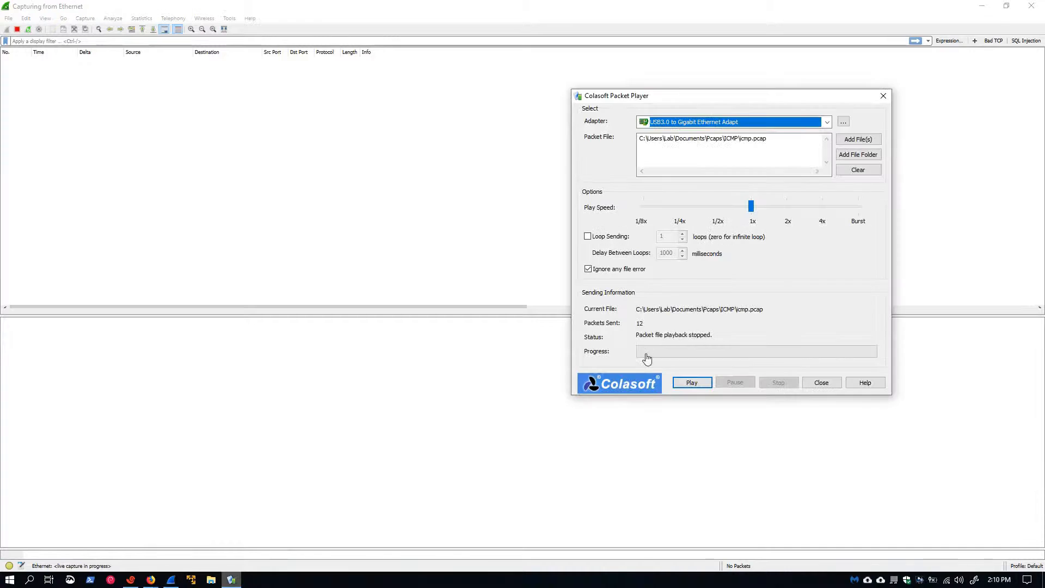
{"action": "left_click", "coordinate": [691, 383]}
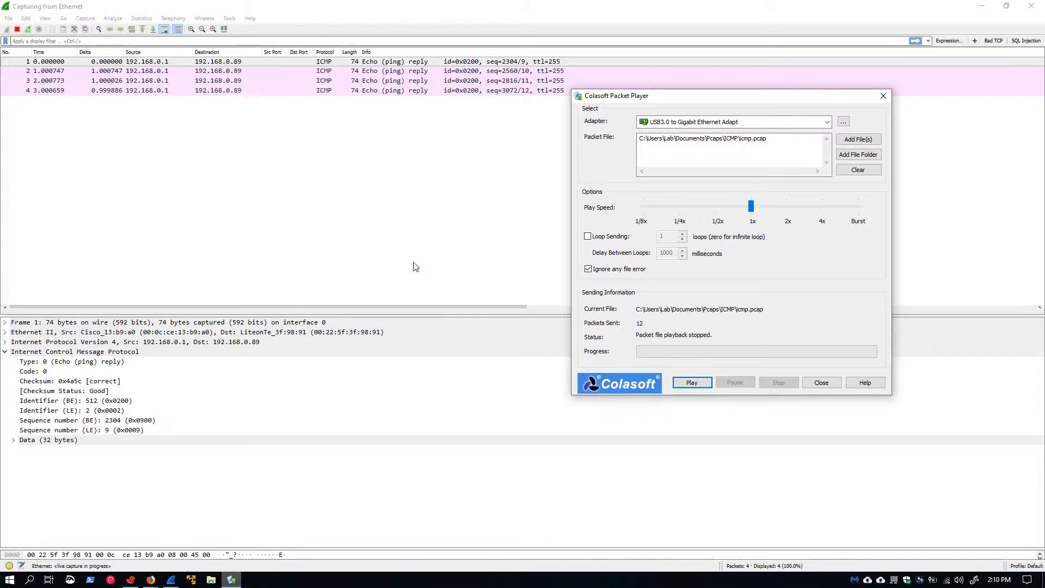
{"action": "left_click", "coordinate": [16, 29]}
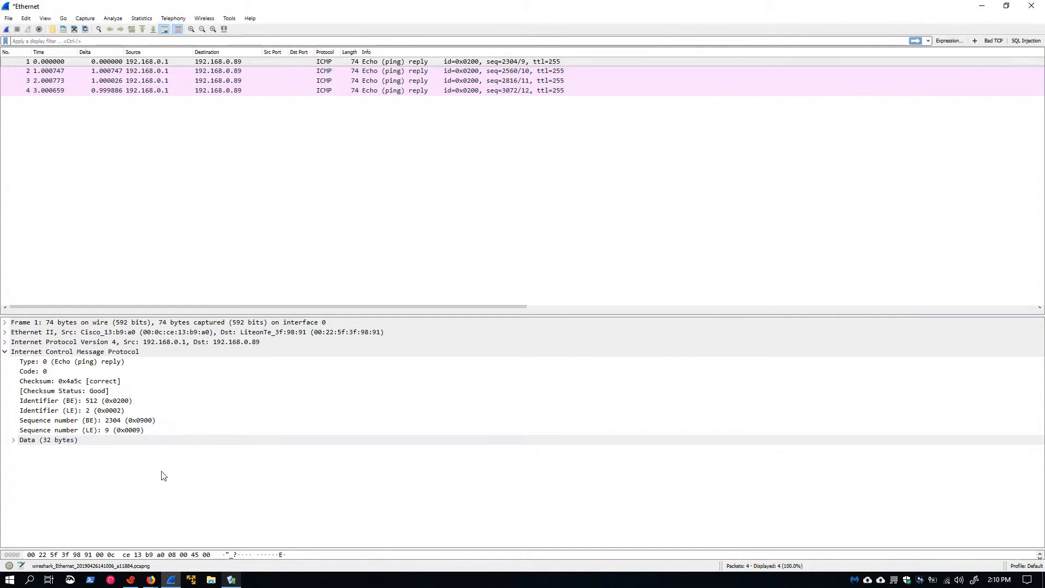
Step: Return to the EX32 rule table in Firefox and delete the ICMP type 0 rule
{"action": "mouse_move", "coordinate": [150, 579]}
{"action": "left_click", "coordinate": [118, 536]}
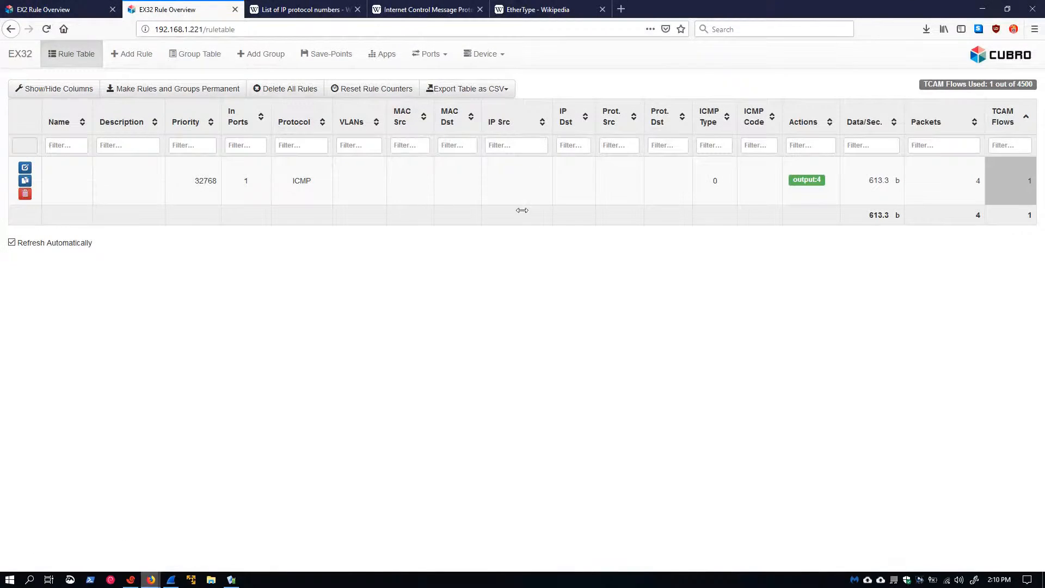
{"action": "left_click", "coordinate": [25, 193]}
Step: Start a new rule matching IP/ICMP traffic with ICMP type 8 on in-port 1
{"action": "left_click", "coordinate": [131, 53]}
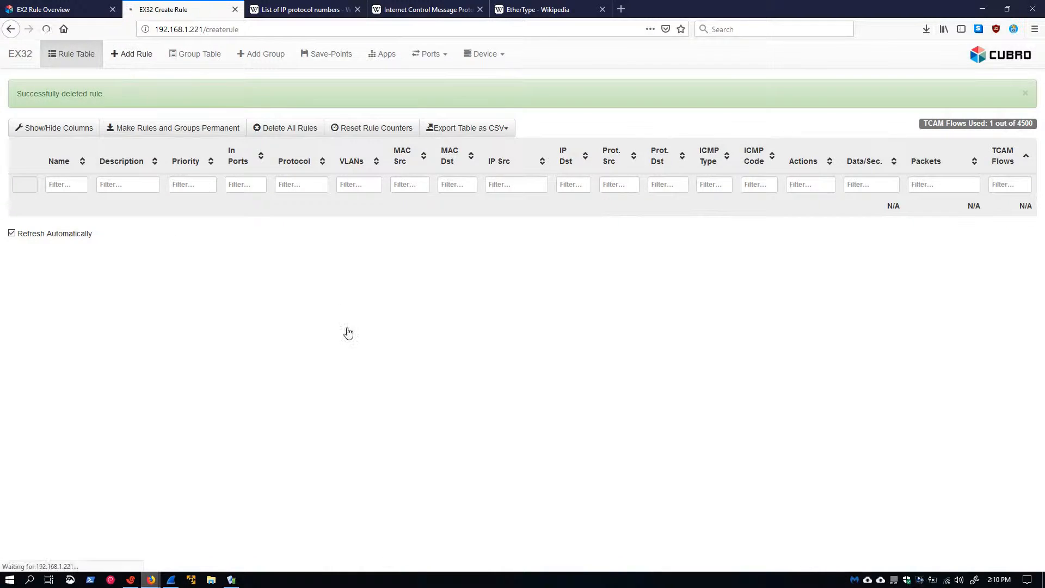
{"action": "scroll", "coordinate": [207, 412], "scroll_direction": "down", "scroll_amount": 3}
{"action": "left_click", "coordinate": [212, 330]}
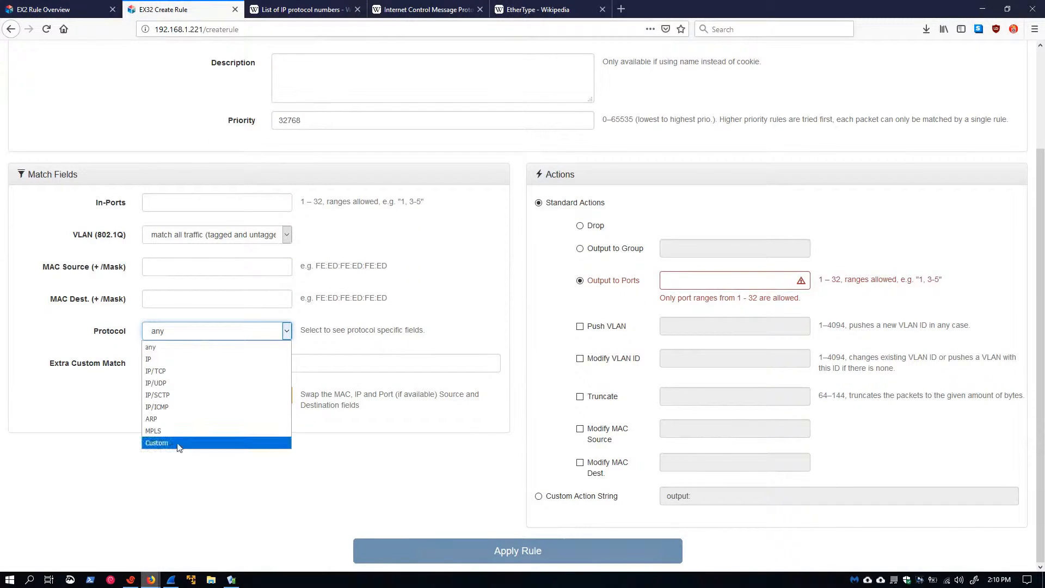
{"action": "left_click", "coordinate": [174, 406]}
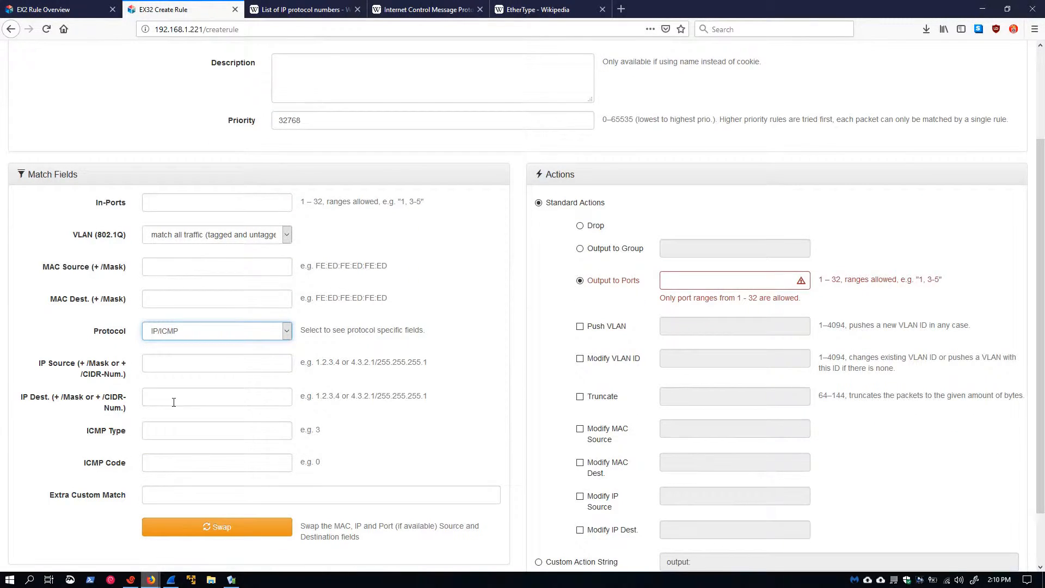
{"action": "left_click", "coordinate": [173, 430]}
{"action": "type", "text": "8"}
{"action": "left_click", "coordinate": [175, 203]}
{"action": "type", "text": "1"}
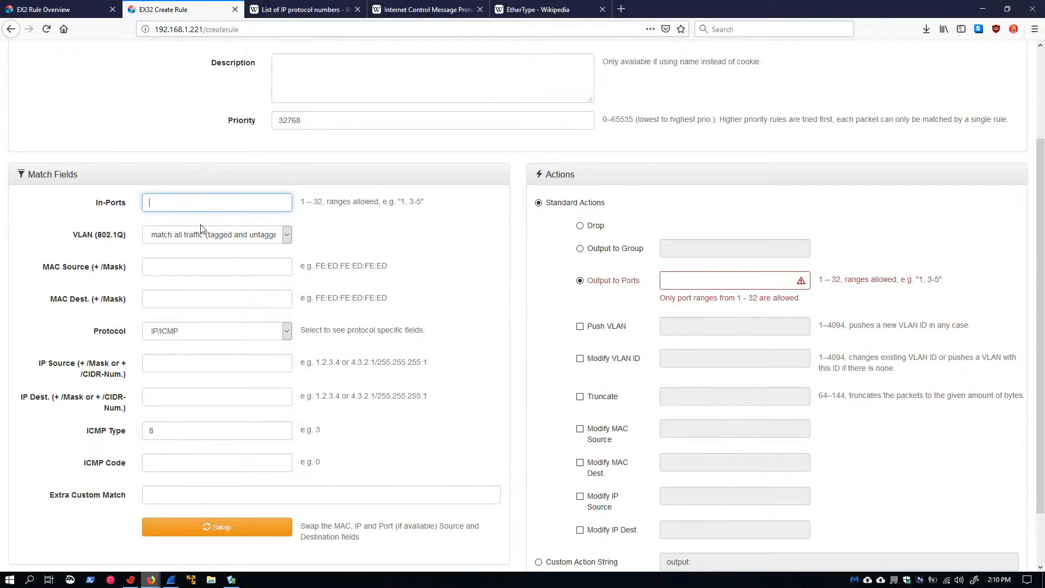
Step: Set the rule's output port to 4 and apply the rule
{"action": "left_click", "coordinate": [737, 279]}
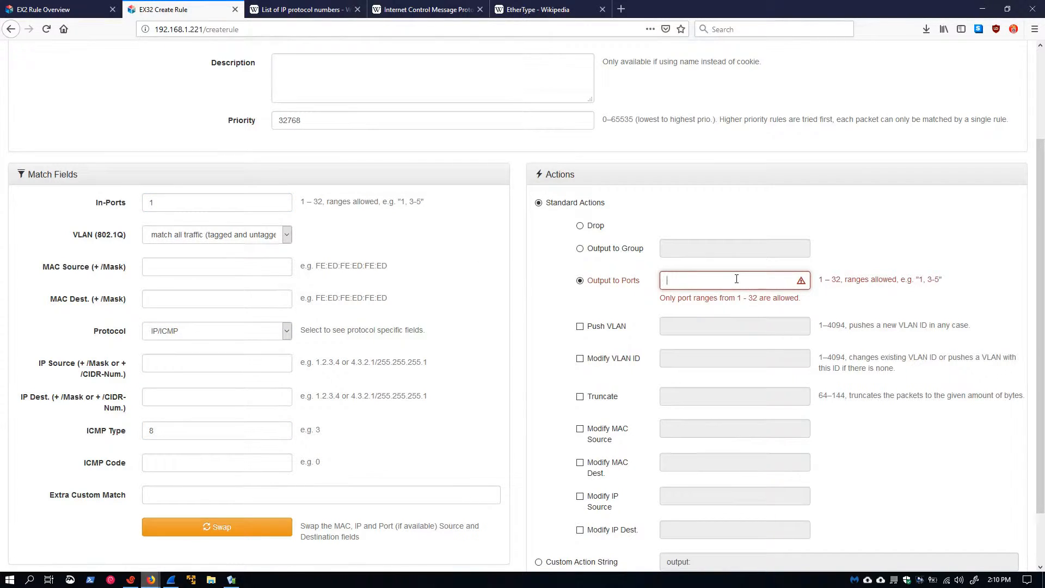
{"action": "type", "text": "8"}
{"action": "key", "text": "BackSpace"}
{"action": "type", "text": "4"}
{"action": "scroll", "coordinate": [462, 263], "scroll_direction": "down", "scroll_amount": 2}
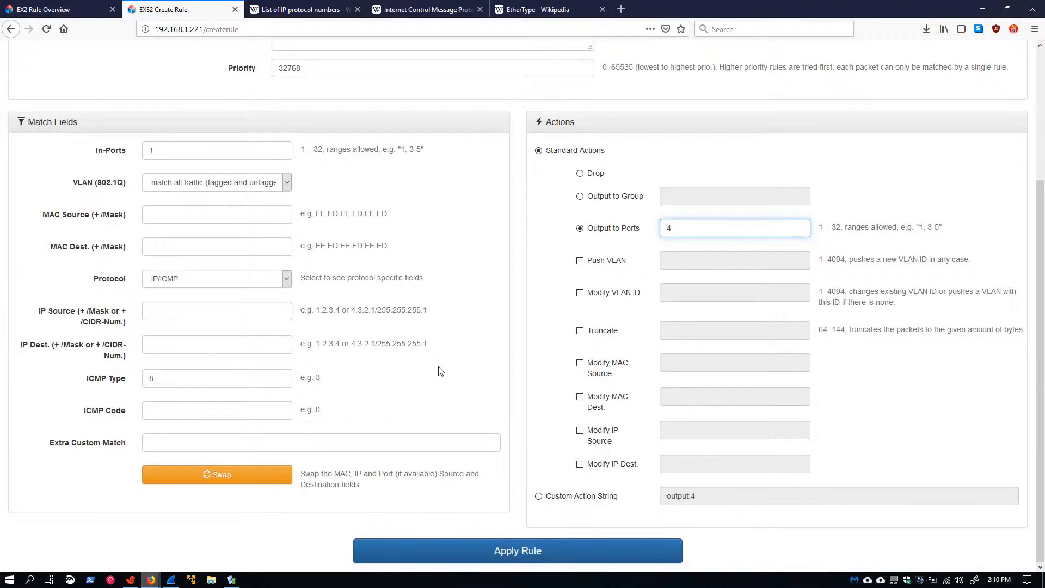
{"action": "left_click", "coordinate": [531, 550]}
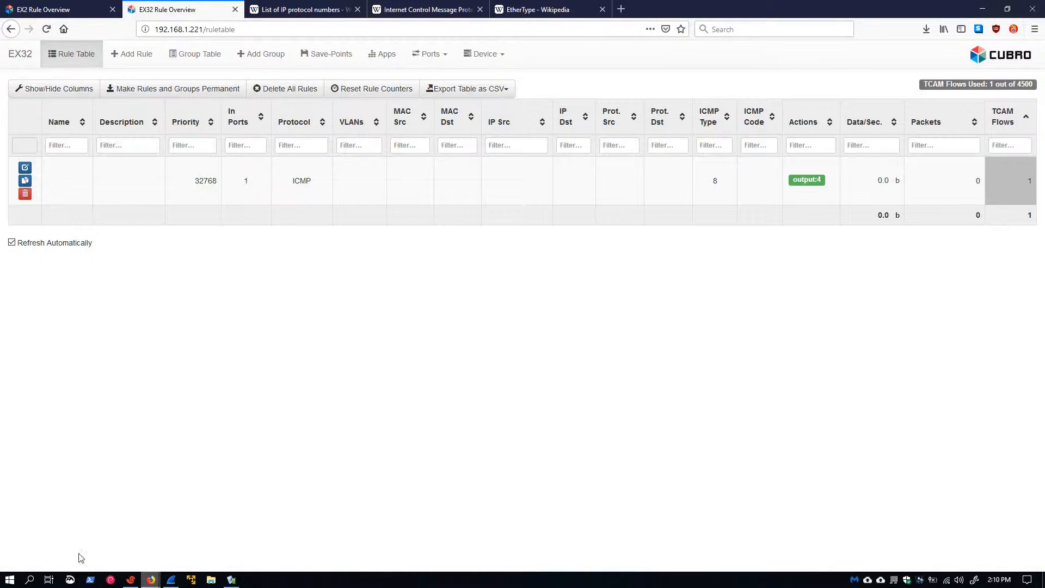
Step: Discard the previous Wireshark capture and record another one while replaying icmp.pcap again in Colasoft Packet Player
{"action": "left_click", "coordinate": [171, 580]}
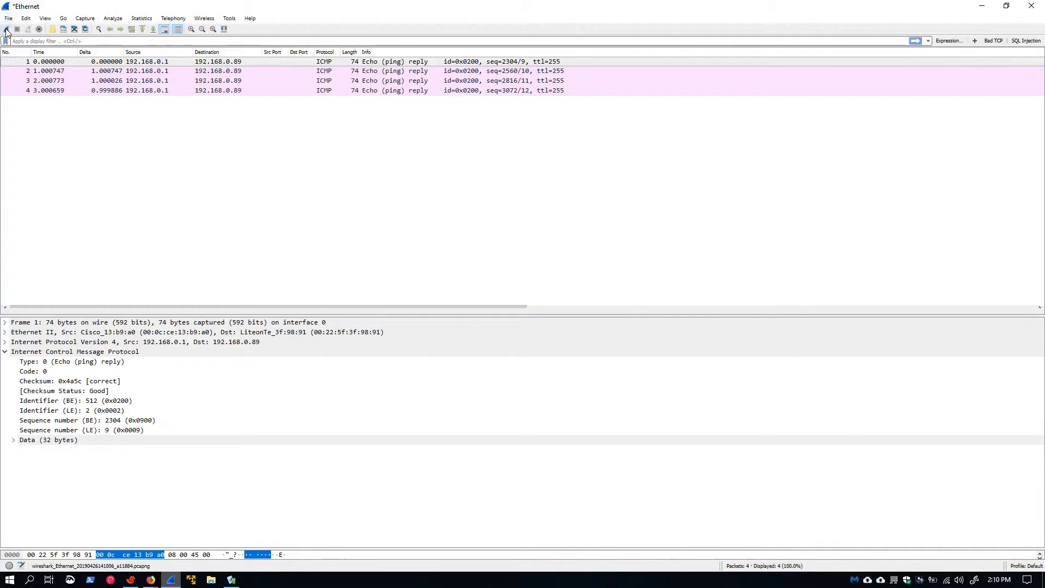
{"action": "left_click", "coordinate": [7, 28]}
{"action": "left_click", "coordinate": [553, 303]}
{"action": "left_click", "coordinate": [232, 580]}
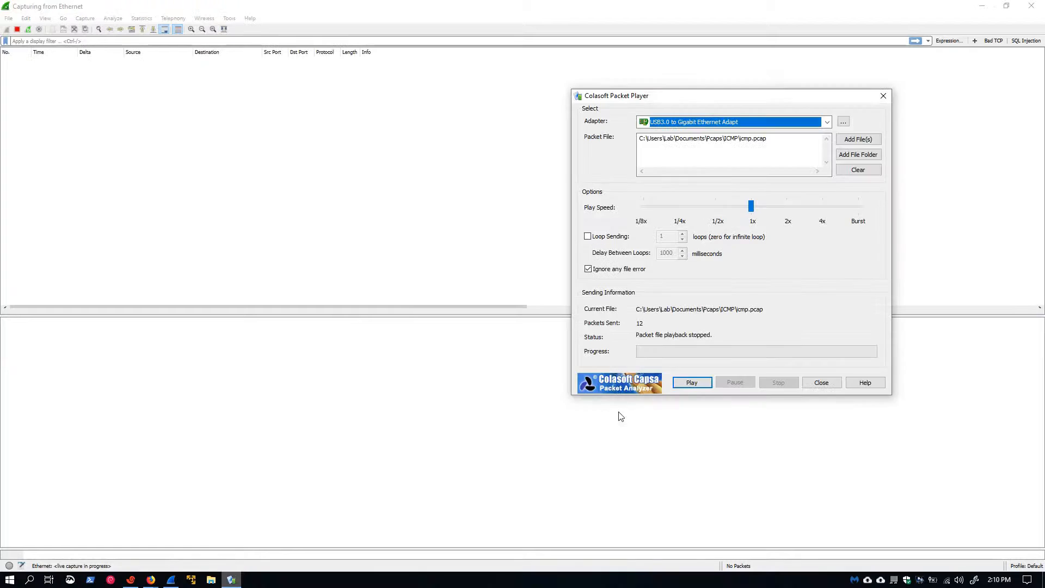
{"action": "left_click", "coordinate": [687, 385]}
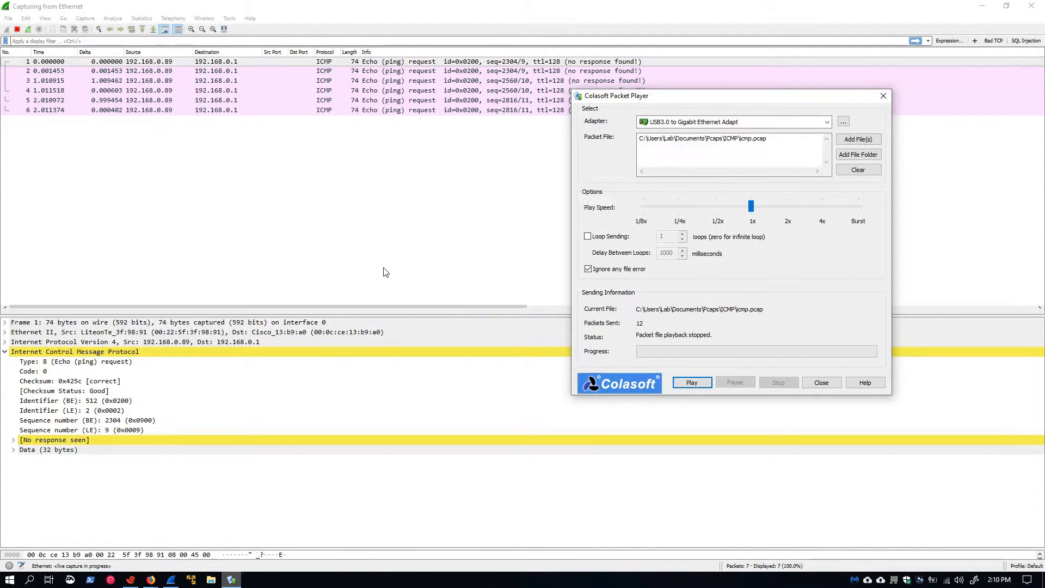
{"action": "left_click", "coordinate": [18, 30]}
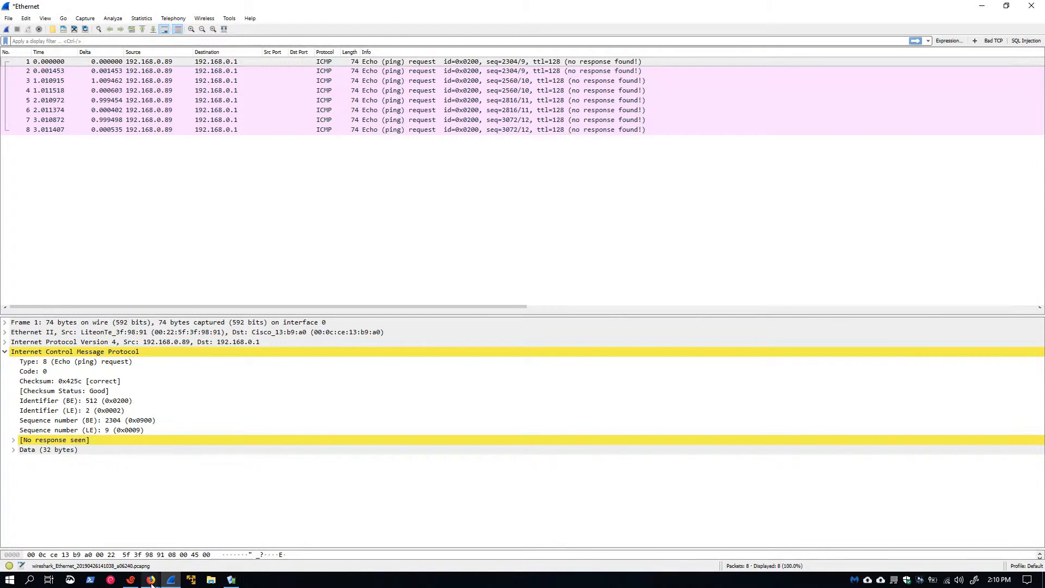
Step: Go back to the EX32 rule table in Firefox and delete the ICMP type 8 rule
{"action": "mouse_move", "coordinate": [151, 579]}
{"action": "left_click", "coordinate": [87, 518]}
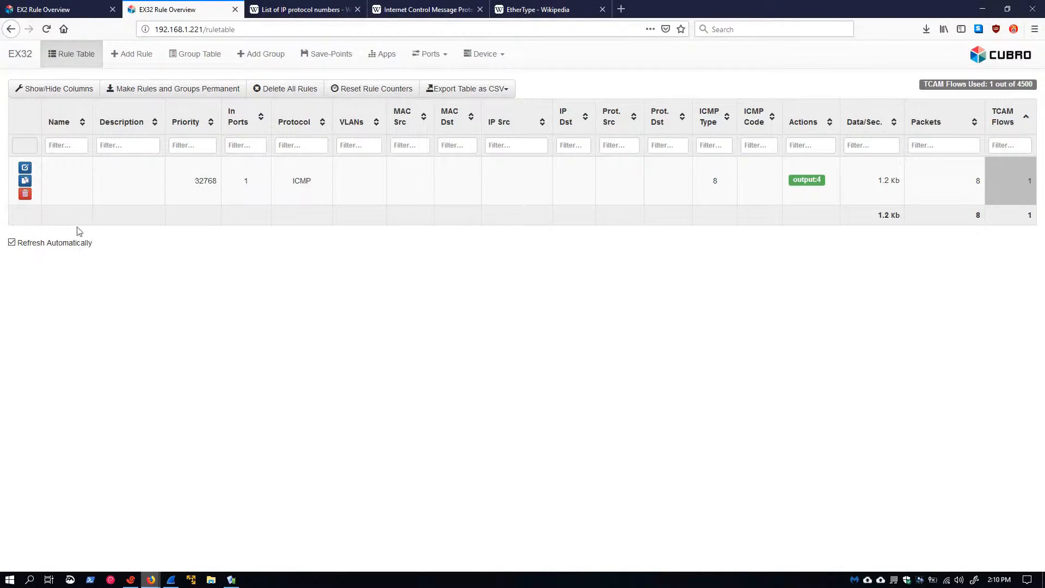
{"action": "left_click", "coordinate": [25, 193]}
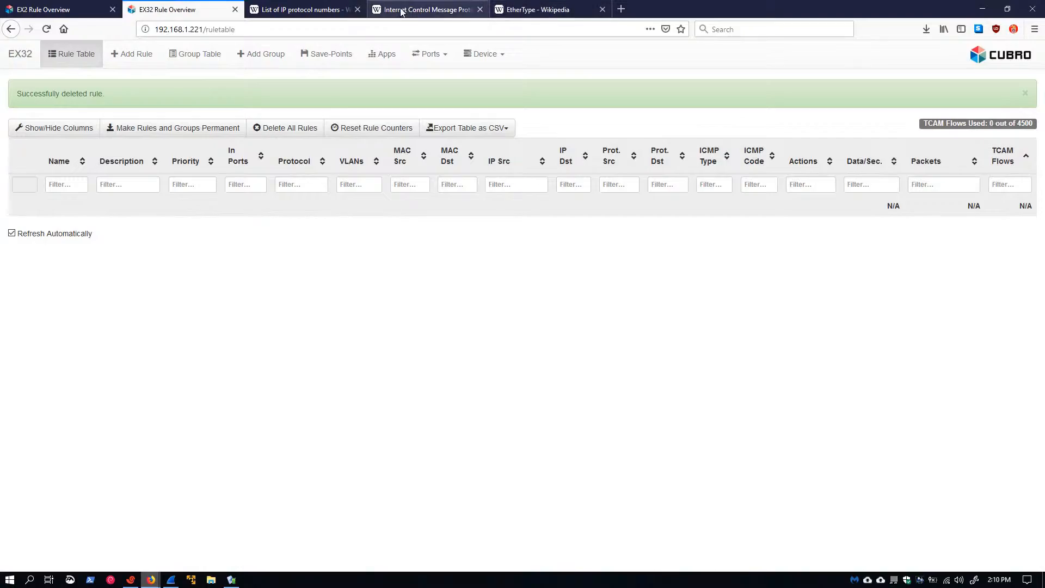
Step: Review the types and codes in the control messages table of Wikipedia's Internet Control Message Protocol article
{"action": "left_click", "coordinate": [419, 9]}
{"action": "scroll", "coordinate": [314, 401], "scroll_direction": "up", "scroll_amount": 5}
{"action": "scroll", "coordinate": [314, 401], "scroll_direction": "up", "scroll_amount": 5}
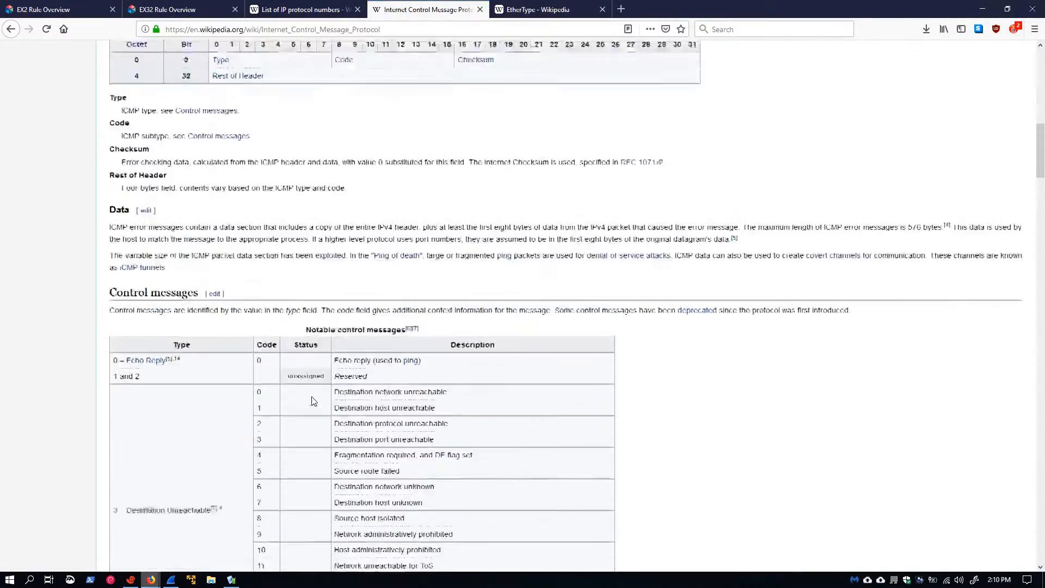
{"action": "scroll", "coordinate": [321, 409], "scroll_direction": "down", "scroll_amount": 10}
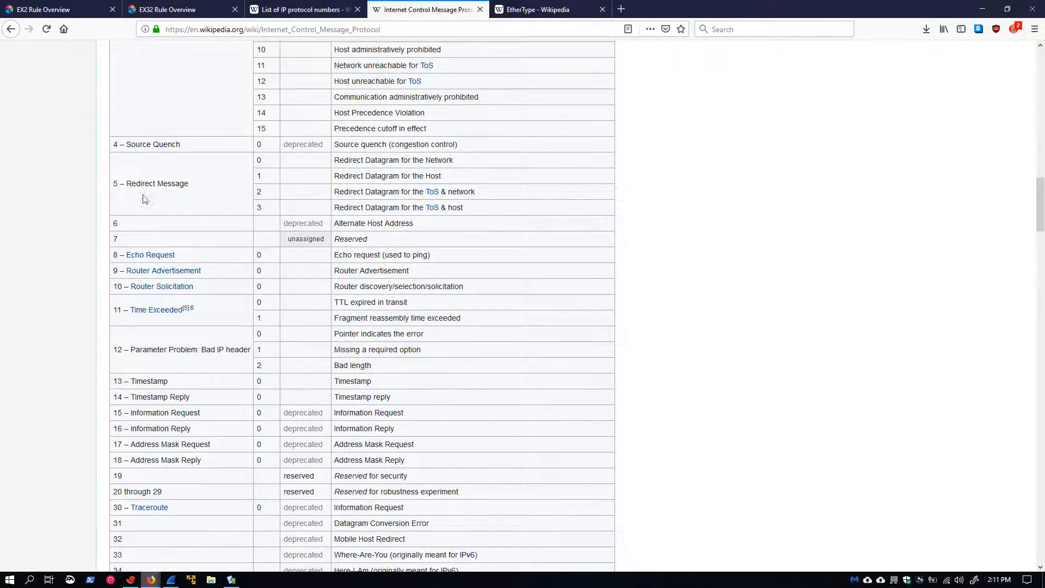
{"action": "scroll", "coordinate": [355, 501], "scroll_direction": "up", "scroll_amount": 2}
{"action": "scroll", "coordinate": [354, 509], "scroll_direction": "up", "scroll_amount": 9}
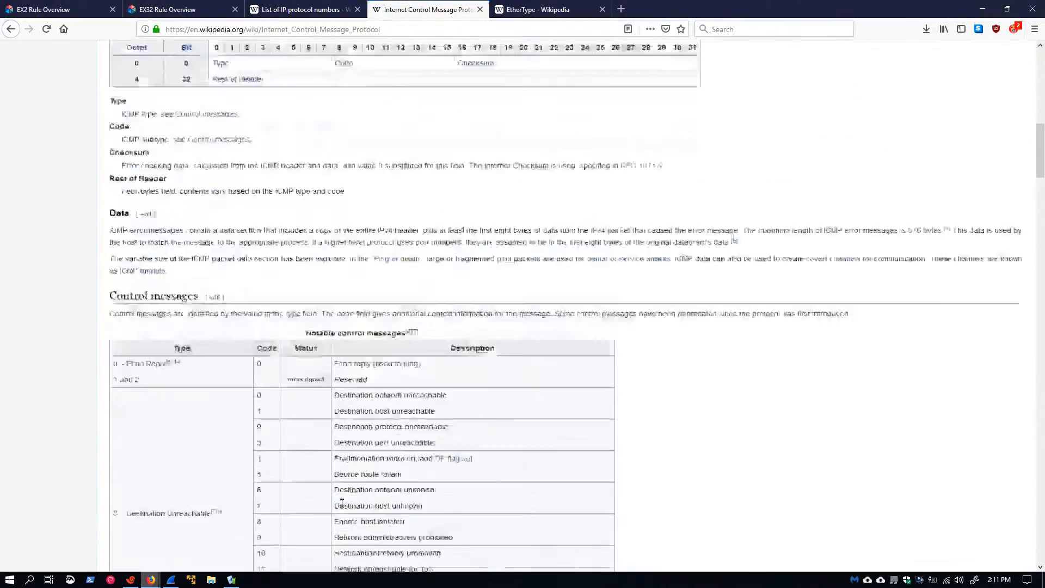
Step: Start a new EX32 rule that matches IP/ICMP traffic on in-port 1 and outputs it to port 4
{"action": "key", "text": "ctrl+Page_Up"}
{"action": "key", "text": "ctrl+Page_Up"}
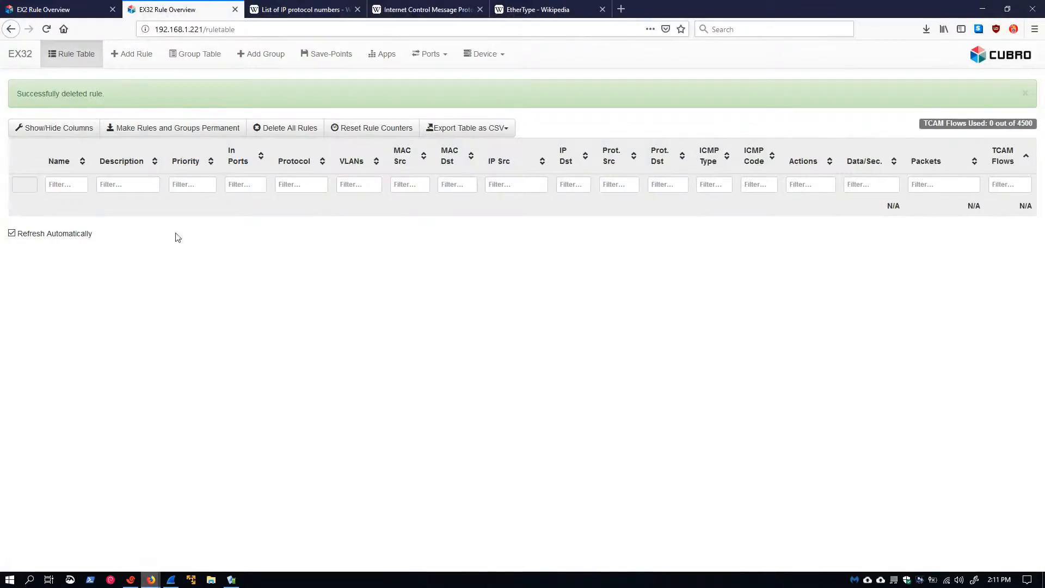
{"action": "left_click", "coordinate": [121, 53]}
{"action": "scroll", "coordinate": [235, 374], "scroll_direction": "down", "scroll_amount": 2}
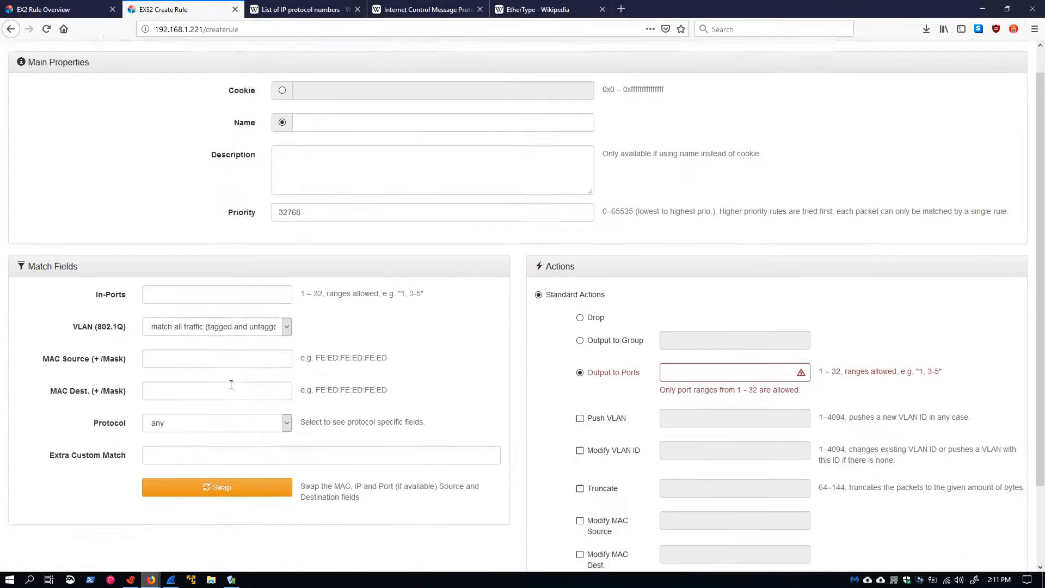
{"action": "left_click", "coordinate": [187, 341]}
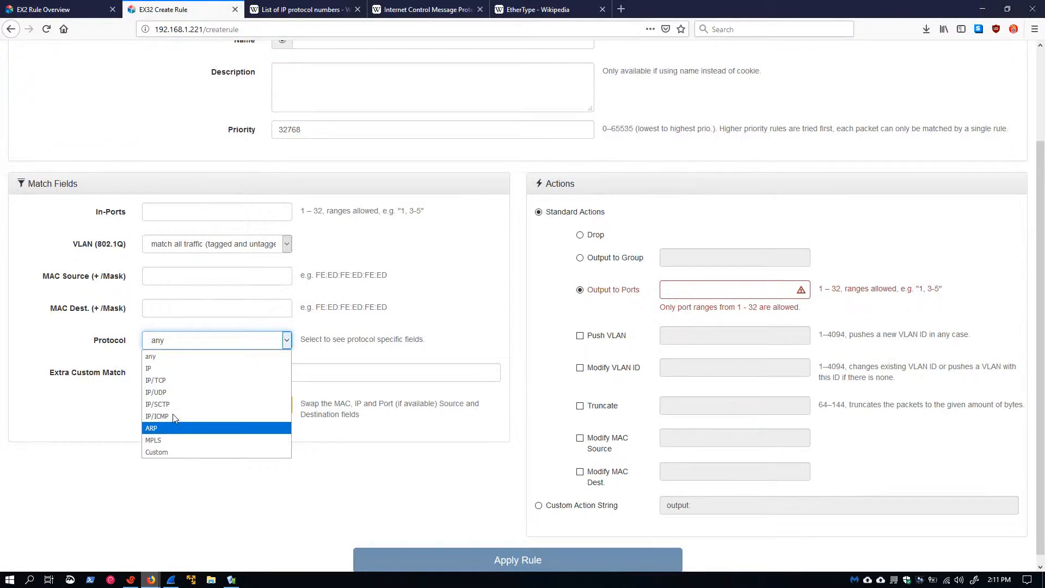
{"action": "left_click", "coordinate": [177, 417]}
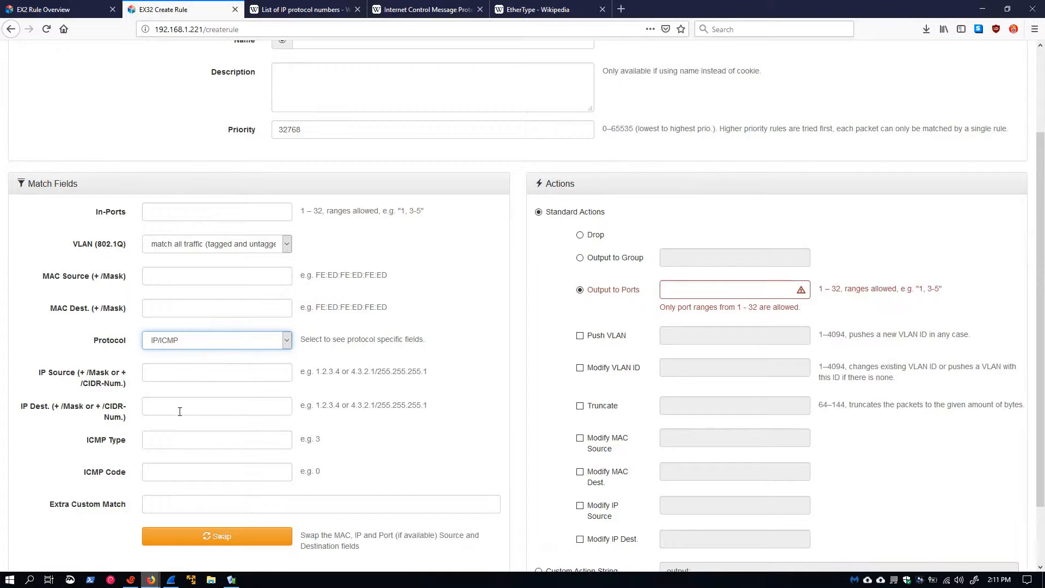
{"action": "left_click", "coordinate": [181, 206]}
{"action": "type", "text": "1"}
{"action": "left_click", "coordinate": [696, 292]}
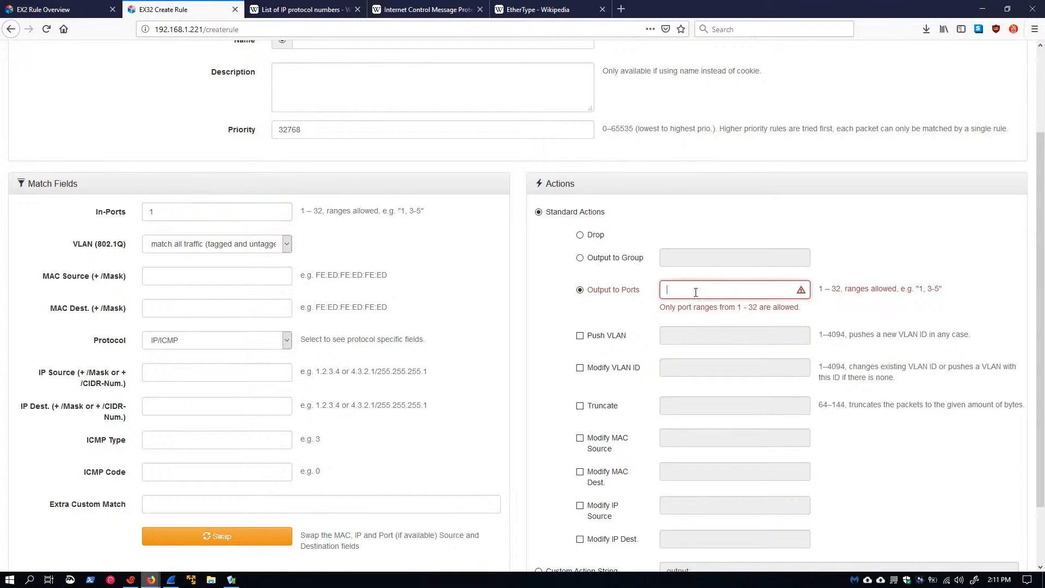
{"action": "type", "text": "4"}
Step: Set the rule's ICMP type to 3 and its ICMP code to 3
{"action": "scroll", "coordinate": [205, 366], "scroll_direction": "down", "scroll_amount": 2}
{"action": "left_click", "coordinate": [206, 379]}
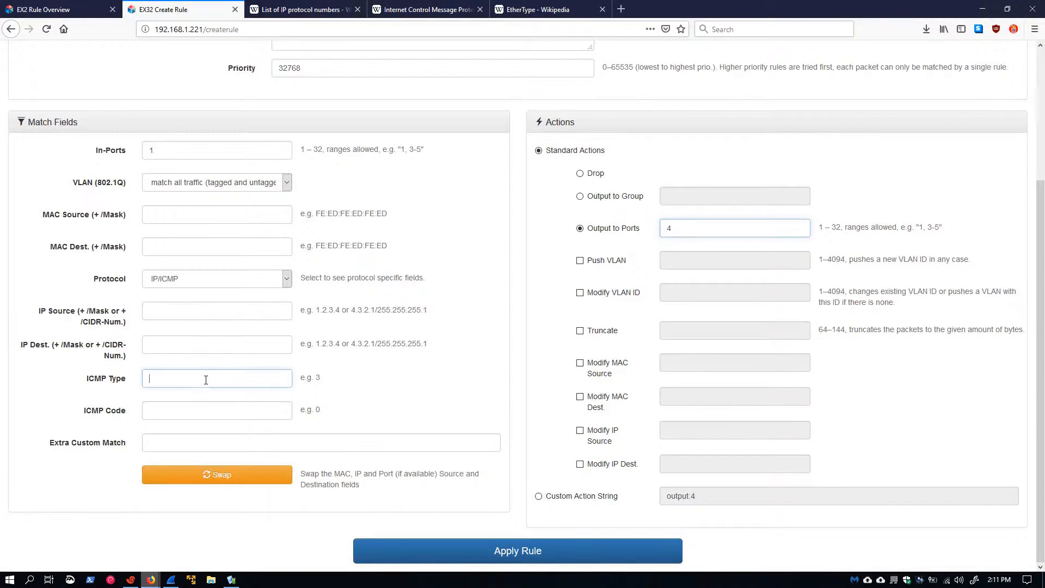
{"action": "left_click", "coordinate": [200, 409]}
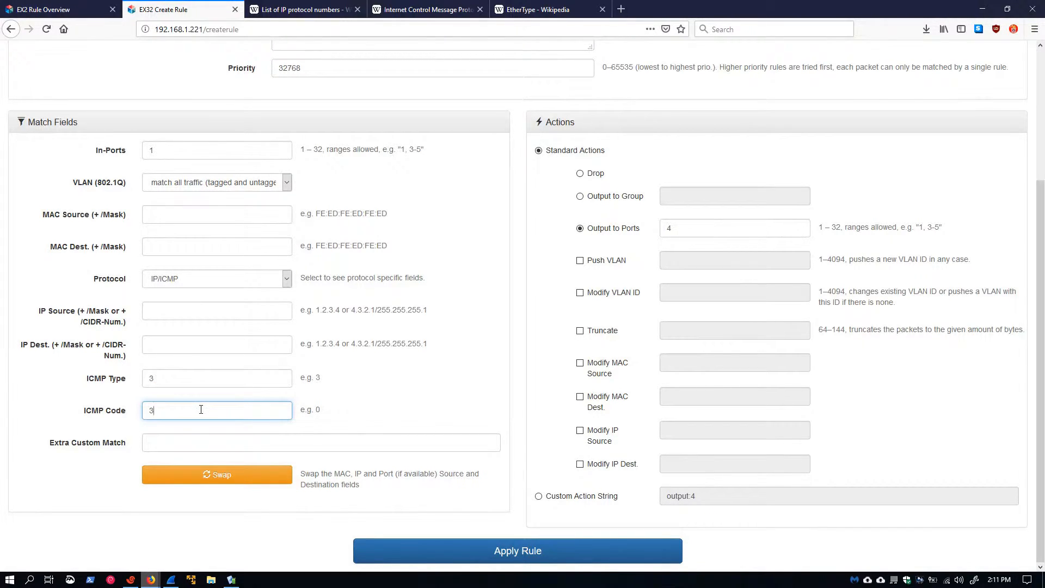
{"action": "double_click", "coordinate": [236, 381]}
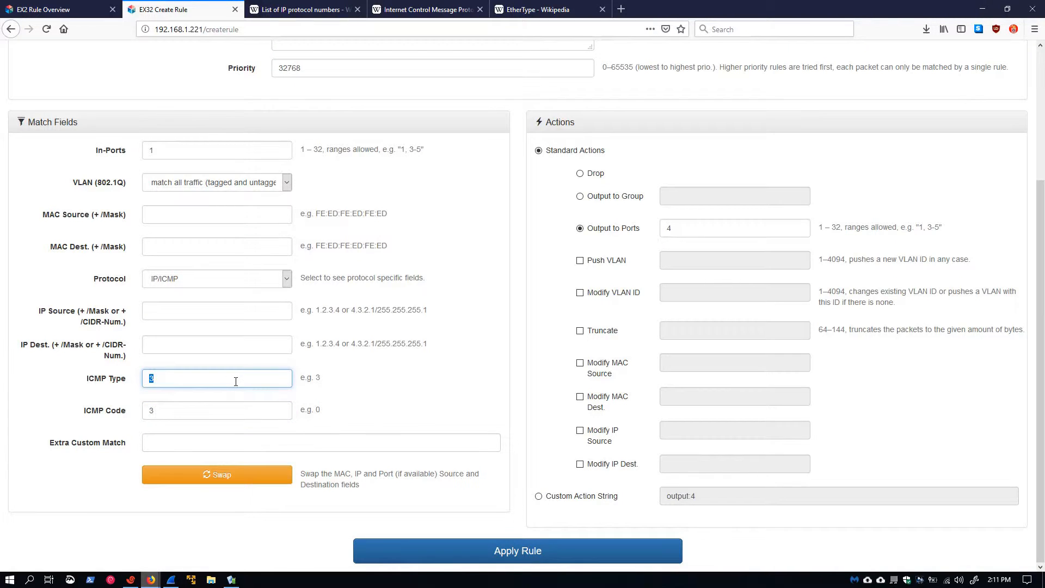
Step: Look through Wikipedia's full ICMP control messages table to compare which codes belong to each type, down to type 255
{"action": "left_click", "coordinate": [425, 10]}
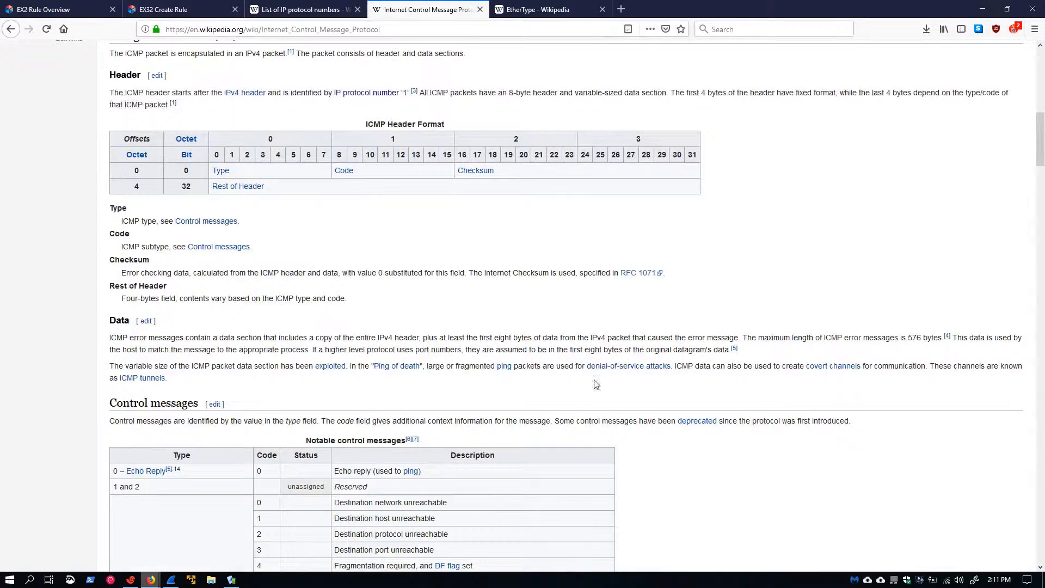
{"action": "scroll", "coordinate": [268, 336], "scroll_direction": "down", "scroll_amount": 6}
{"action": "scroll", "coordinate": [267, 336], "scroll_direction": "down", "scroll_amount": 3}
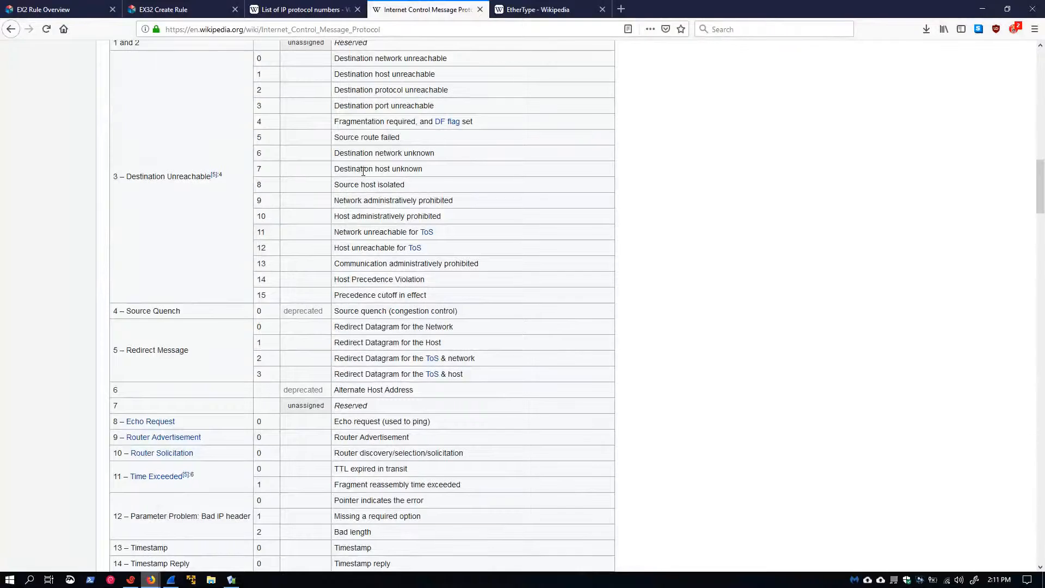
{"action": "scroll", "coordinate": [364, 172], "scroll_direction": "down", "scroll_amount": 2}
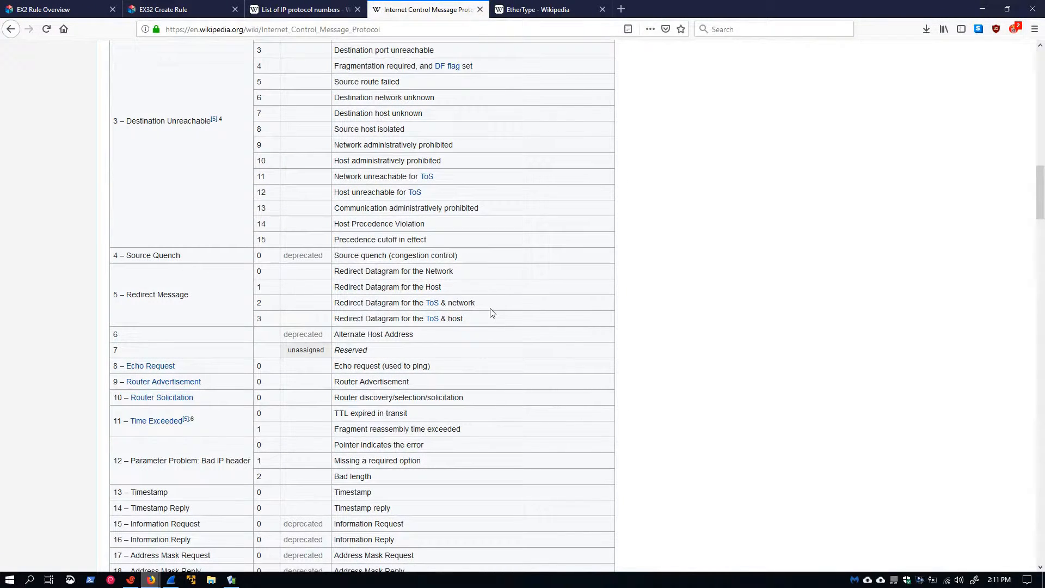
{"action": "scroll", "coordinate": [352, 289], "scroll_direction": "down", "scroll_amount": 10}
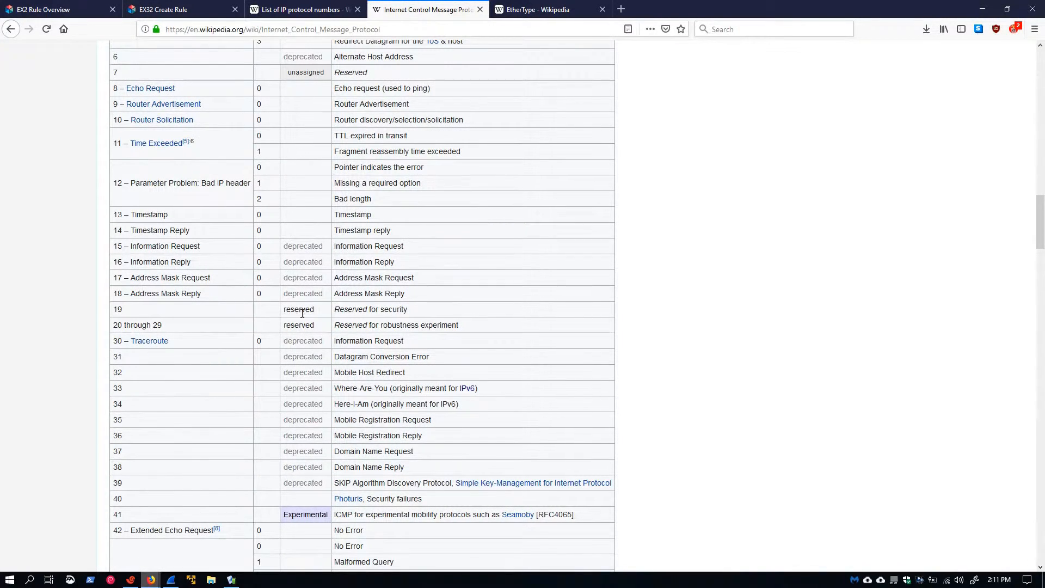
{"action": "scroll", "coordinate": [321, 369], "scroll_direction": "down", "scroll_amount": 7}
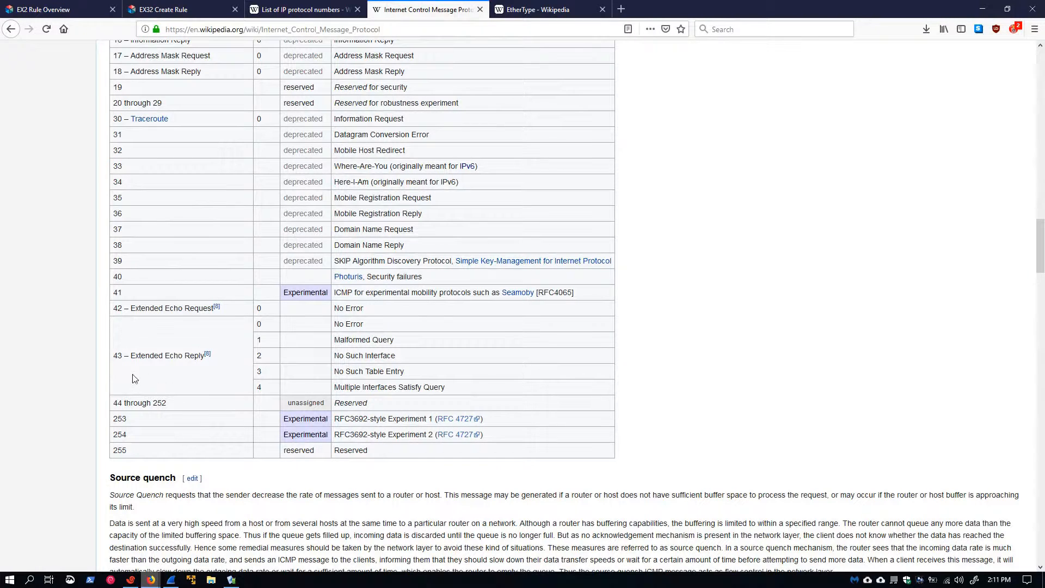
{"action": "scroll", "coordinate": [196, 380], "scroll_direction": "up", "scroll_amount": 10}
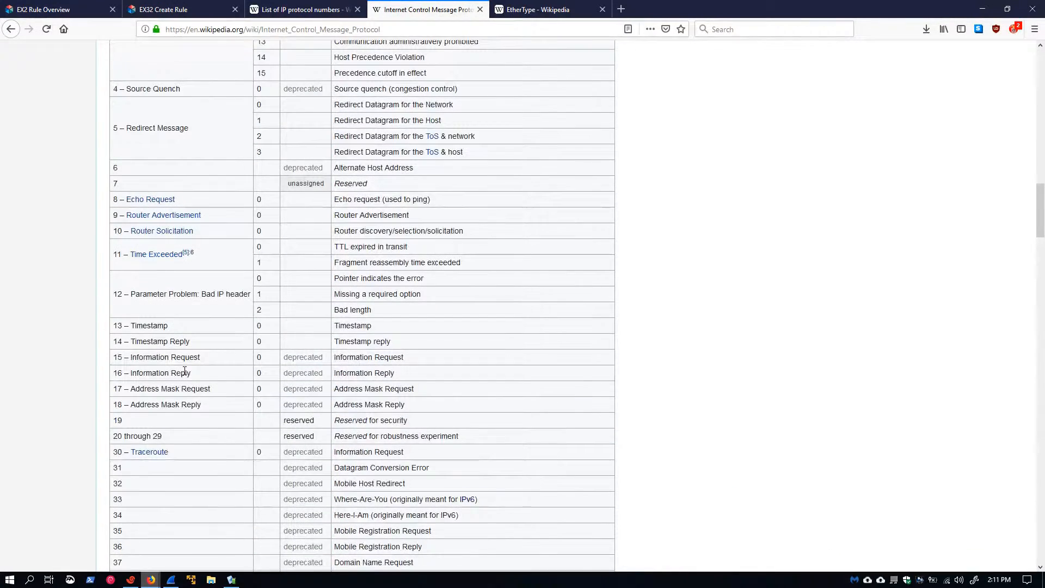
{"action": "scroll", "coordinate": [223, 379], "scroll_direction": "up", "scroll_amount": 8}
Step: Apply the EX32 rule with the ICMP type cleared and only the code set, and delete it from the rule table
{"action": "left_click", "coordinate": [184, 5]}
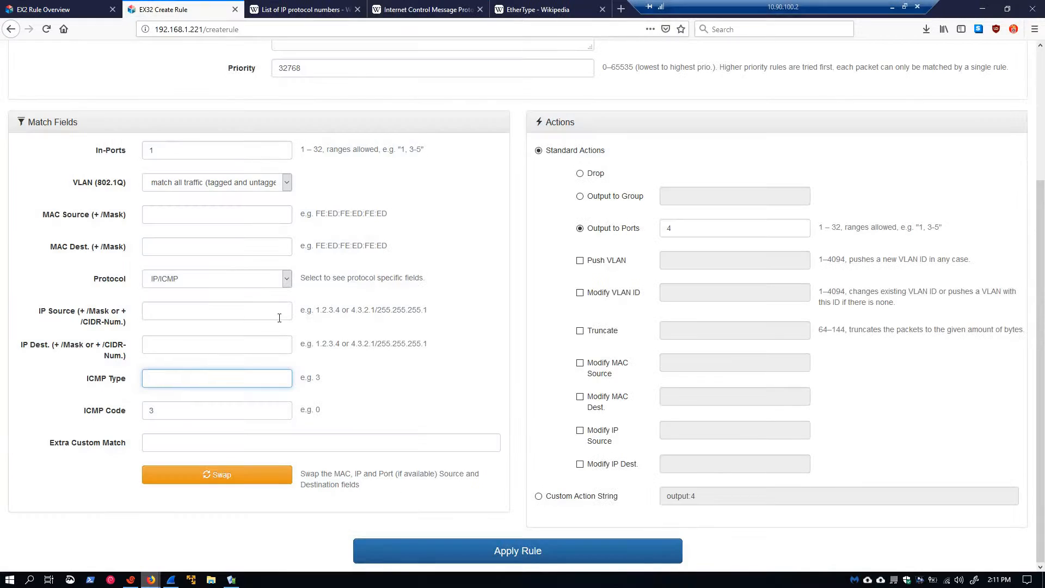
{"action": "left_click", "coordinate": [526, 550]}
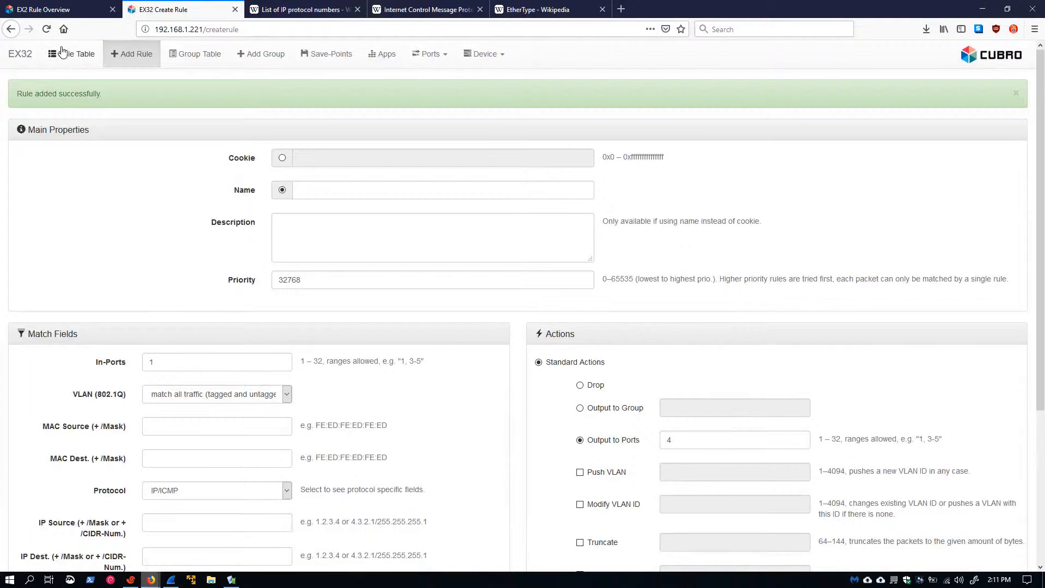
{"action": "left_click", "coordinate": [70, 53]}
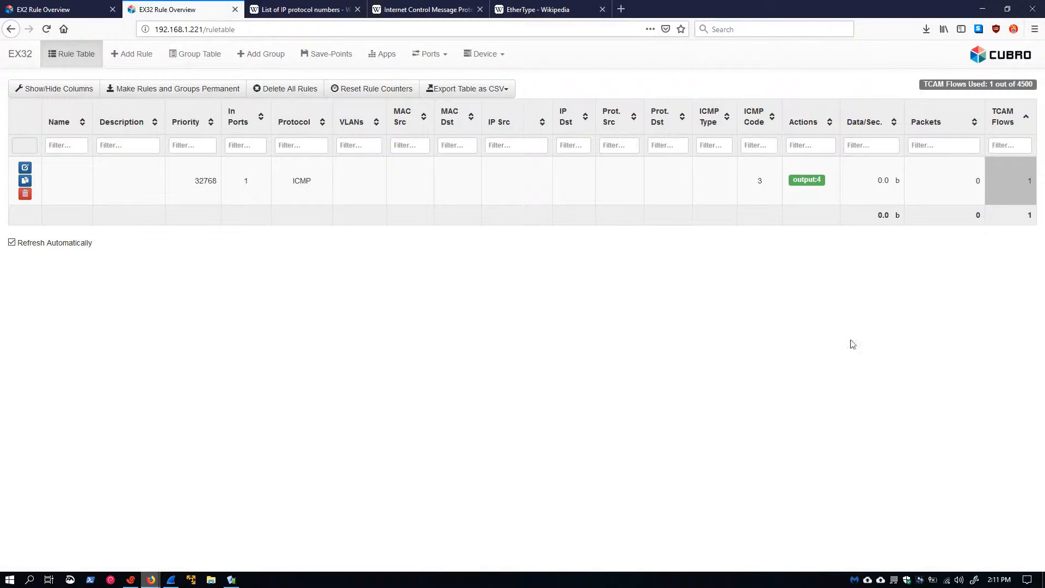
{"action": "left_click", "coordinate": [24, 195]}
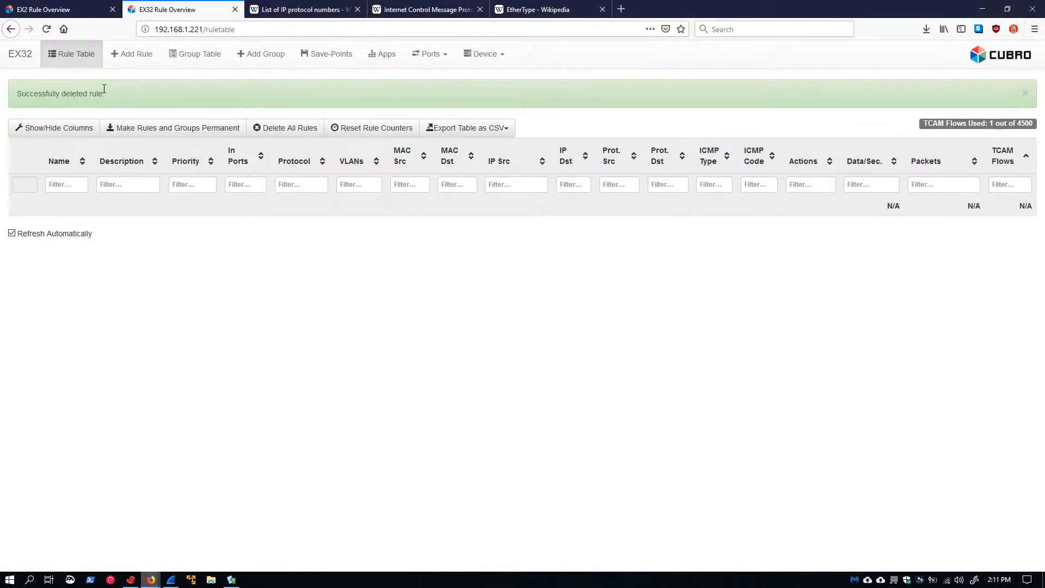
Step: Start another new rule with in-port 1 and output port 4
{"action": "left_click", "coordinate": [131, 53]}
{"action": "scroll", "coordinate": [233, 263], "scroll_direction": "down", "scroll_amount": 2}
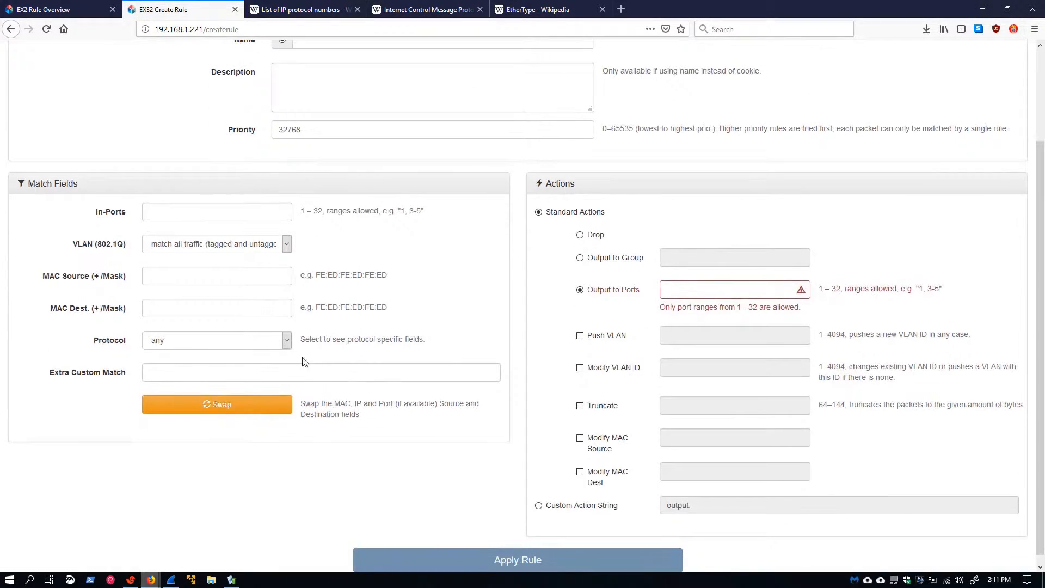
{"action": "left_click", "coordinate": [182, 218]}
{"action": "type", "text": "1"}
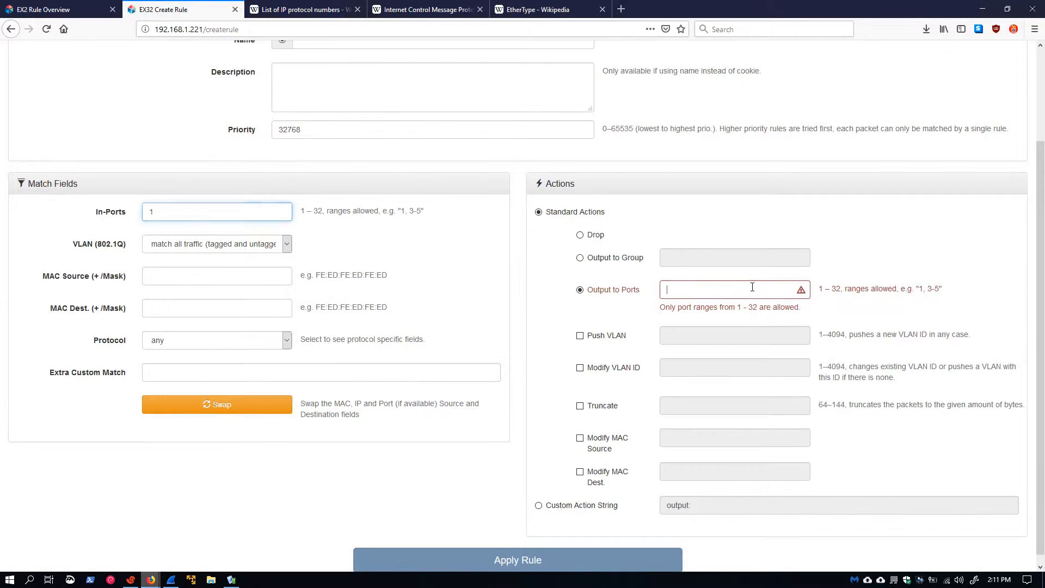
{"action": "left_click", "coordinate": [729, 290]}
{"action": "type", "text": "4"}
Step: Set the rule's match protocol to ARP
{"action": "left_click", "coordinate": [221, 345]}
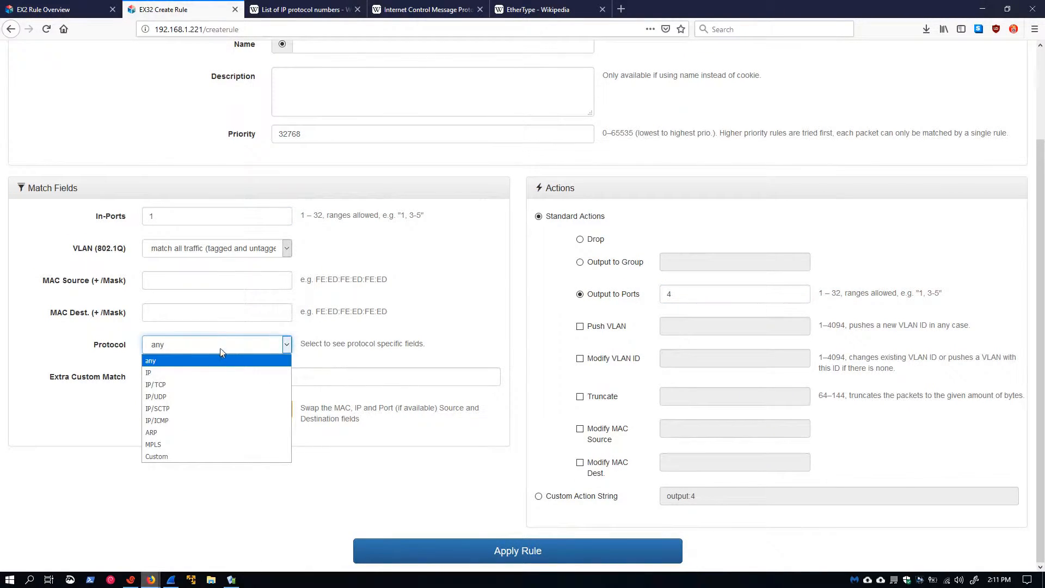
{"action": "left_click", "coordinate": [221, 352]}
{"action": "left_click", "coordinate": [210, 346]}
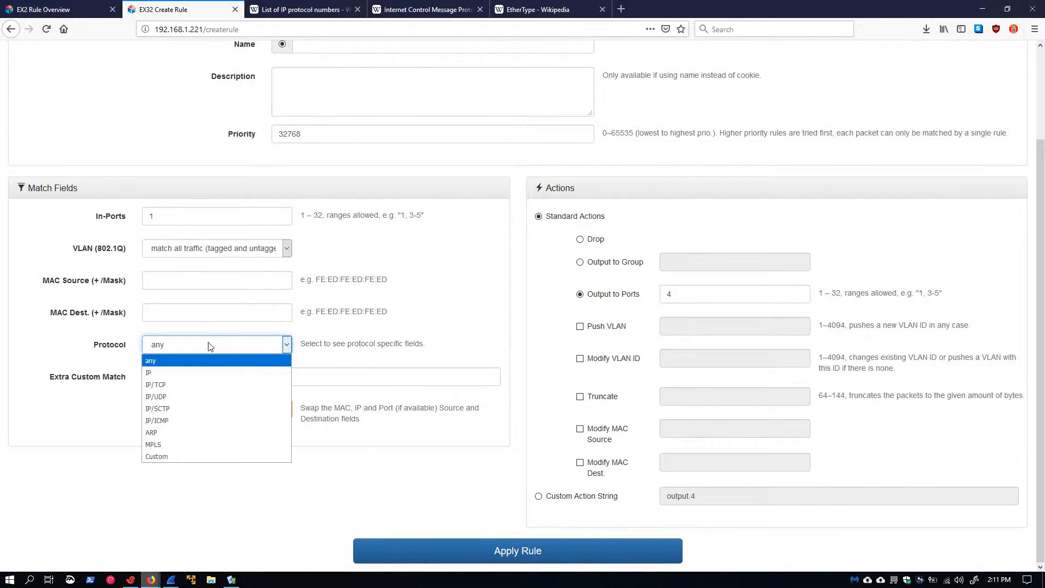
{"action": "left_click", "coordinate": [158, 433]}
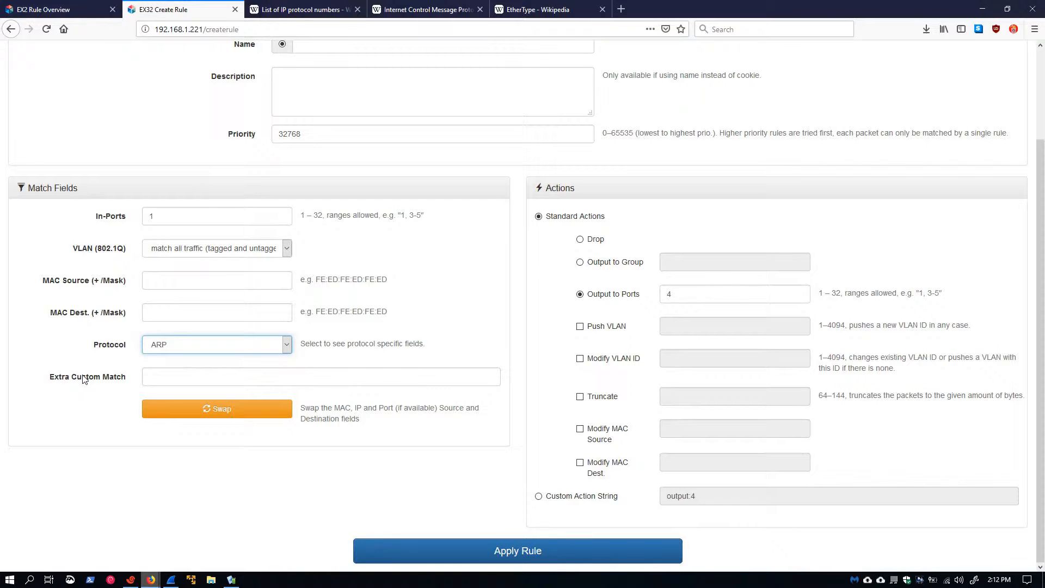
Step: Change the match protocol to Custom and enter 0x0800 as the Ether Type
{"action": "left_click", "coordinate": [206, 351]}
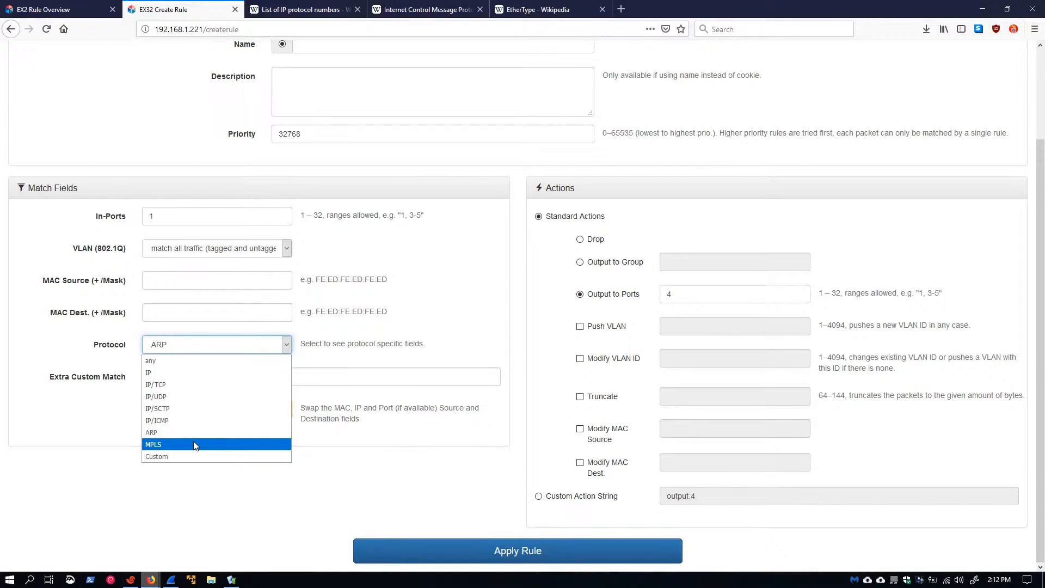
{"action": "left_click", "coordinate": [170, 459]}
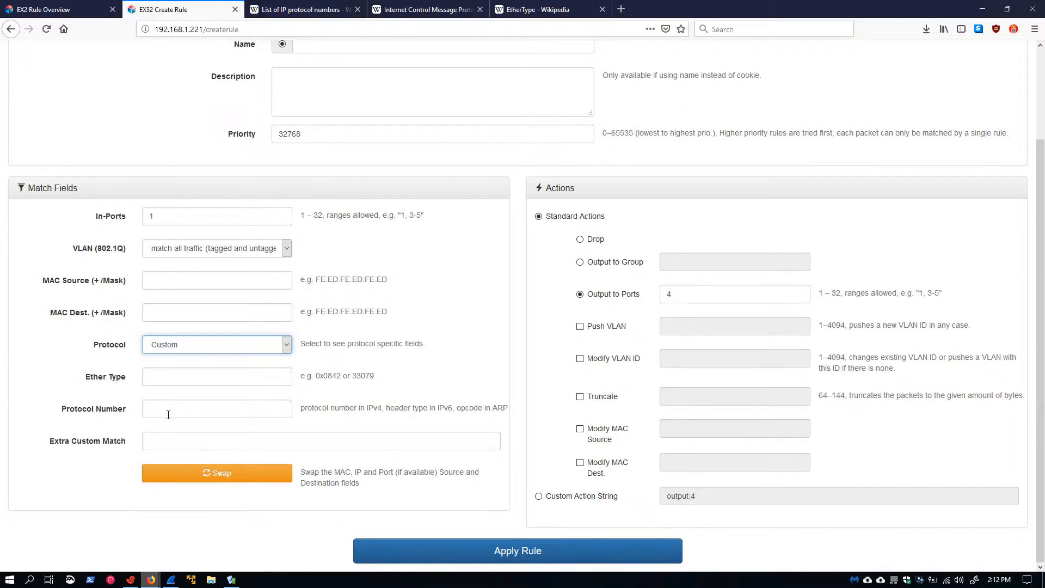
{"action": "left_click", "coordinate": [176, 380]}
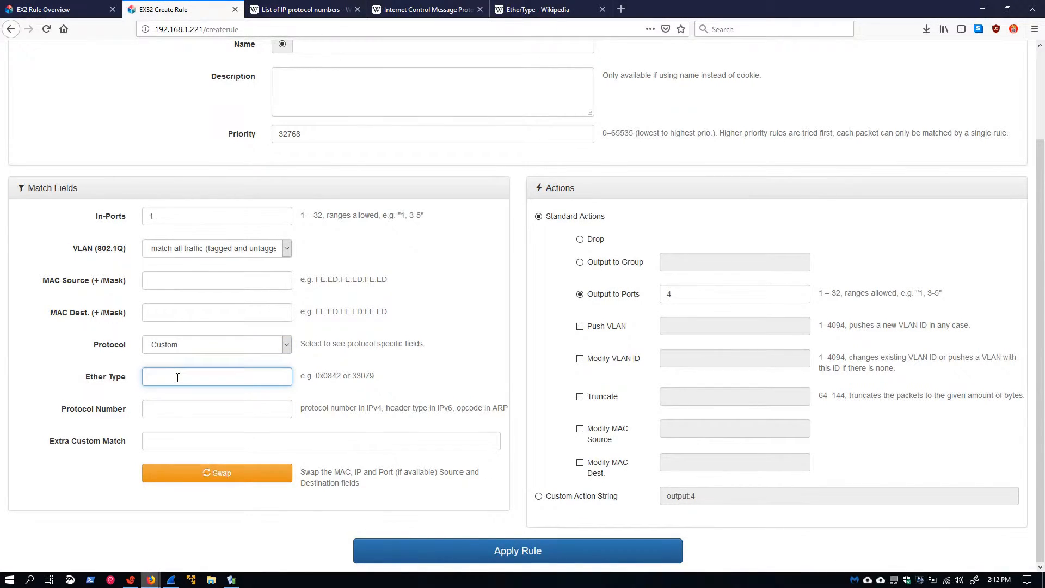
{"action": "type", "text": "0x0800"}
Step: Switch the protocol to IP to view its match fields and set it back to Custom
{"action": "left_click", "coordinate": [155, 345]}
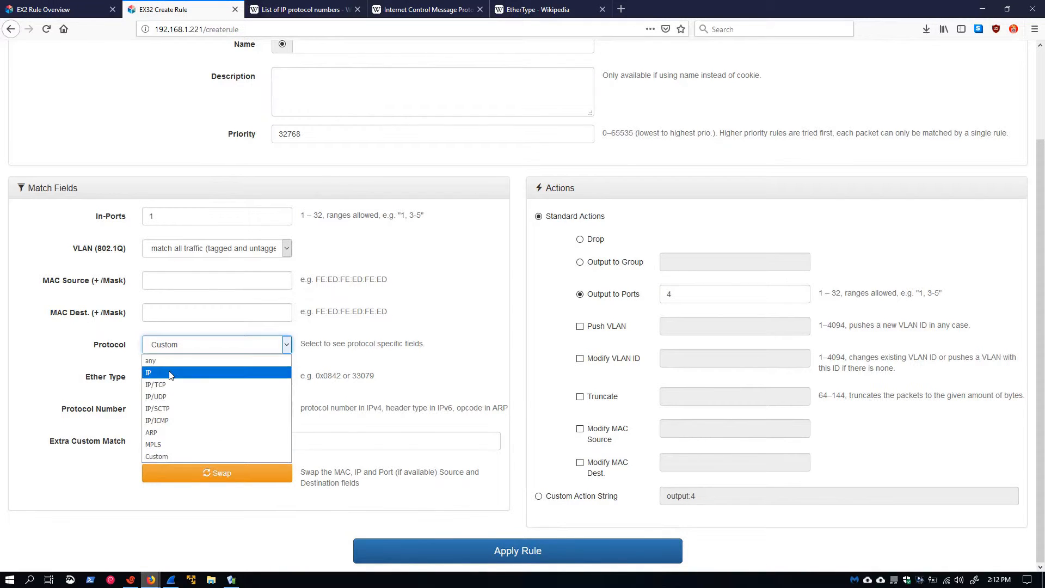
{"action": "left_click", "coordinate": [175, 368]}
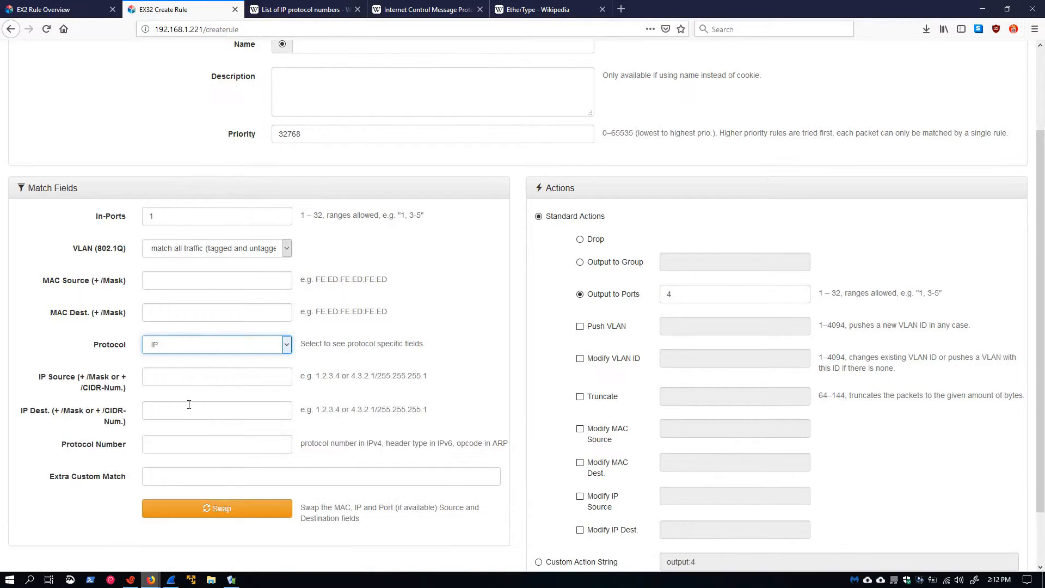
{"action": "left_click", "coordinate": [174, 345]}
{"action": "left_click", "coordinate": [187, 455]}
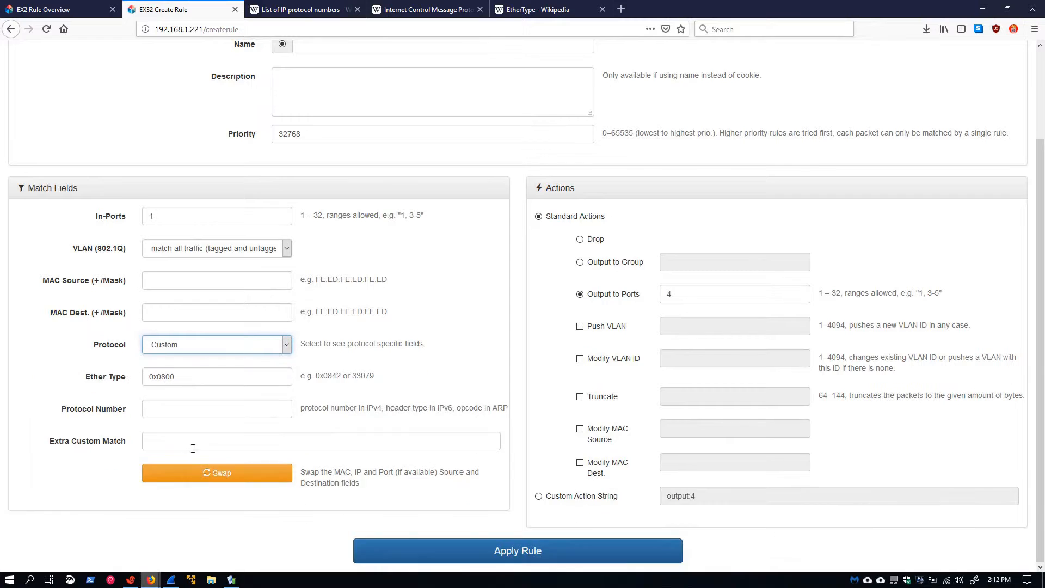
Step: Replace the rule's Ether Type with 0x8906, copied from the Fibre Channel over Ethernet row of Wikipedia's EtherType article
{"action": "double_click", "coordinate": [186, 388]}
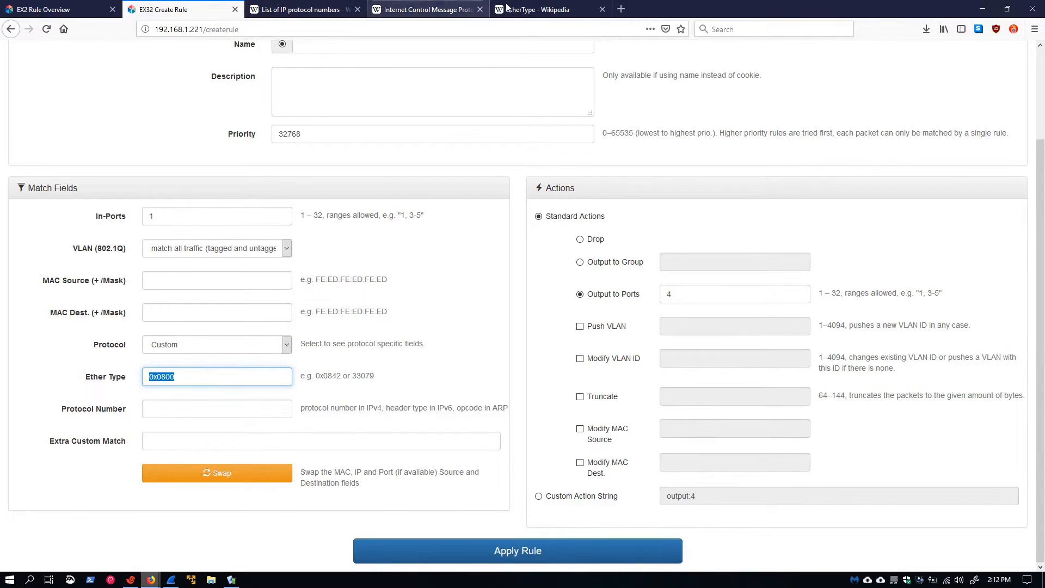
{"action": "left_click", "coordinate": [526, 10]}
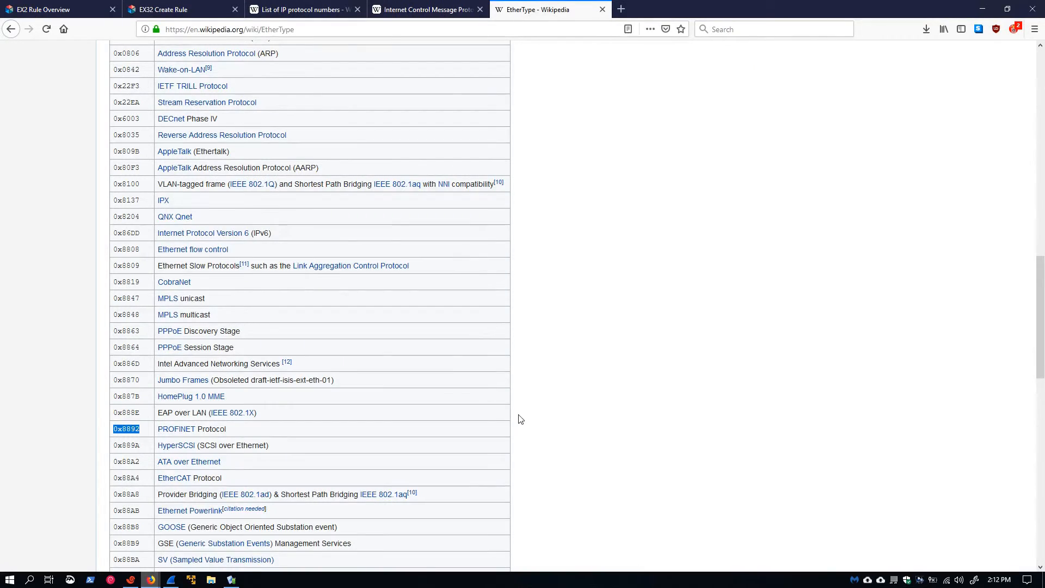
{"action": "scroll", "coordinate": [520, 430], "scroll_direction": "up", "scroll_amount": 5}
{"action": "scroll", "coordinate": [521, 435], "scroll_direction": "down", "scroll_amount": 10}
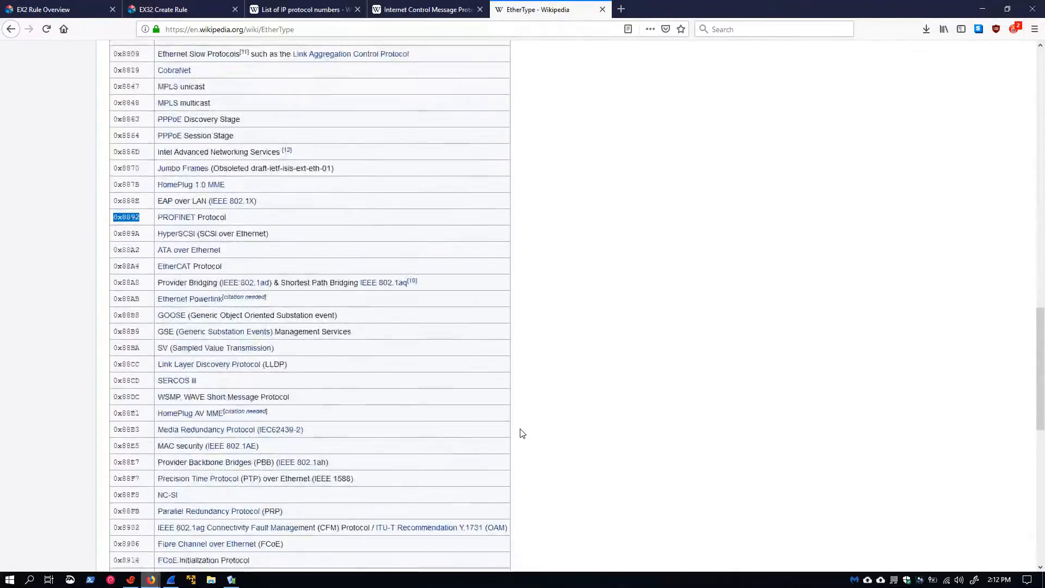
{"action": "scroll", "coordinate": [519, 429], "scroll_direction": "down", "scroll_amount": 2}
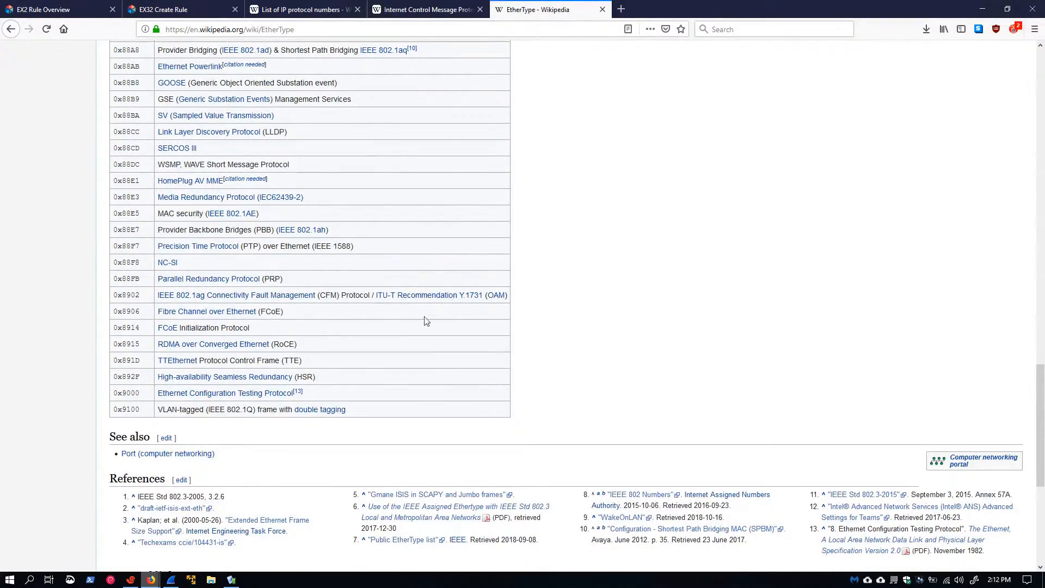
{"action": "scroll", "coordinate": [392, 339], "scroll_direction": "up", "scroll_amount": 1}
{"action": "scroll", "coordinate": [392, 338], "scroll_direction": "up", "scroll_amount": 1}
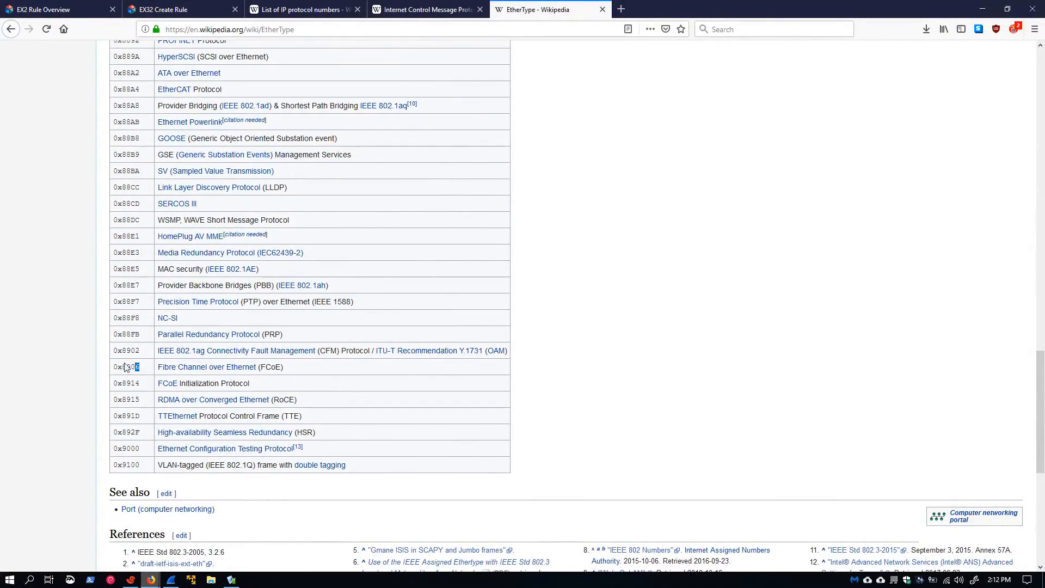
{"action": "left_click_drag", "start_coordinate": [144, 368], "coordinate": [105, 367]}
{"action": "key", "text": "ctrl+c"}
{"action": "left_click", "coordinate": [180, 9]}
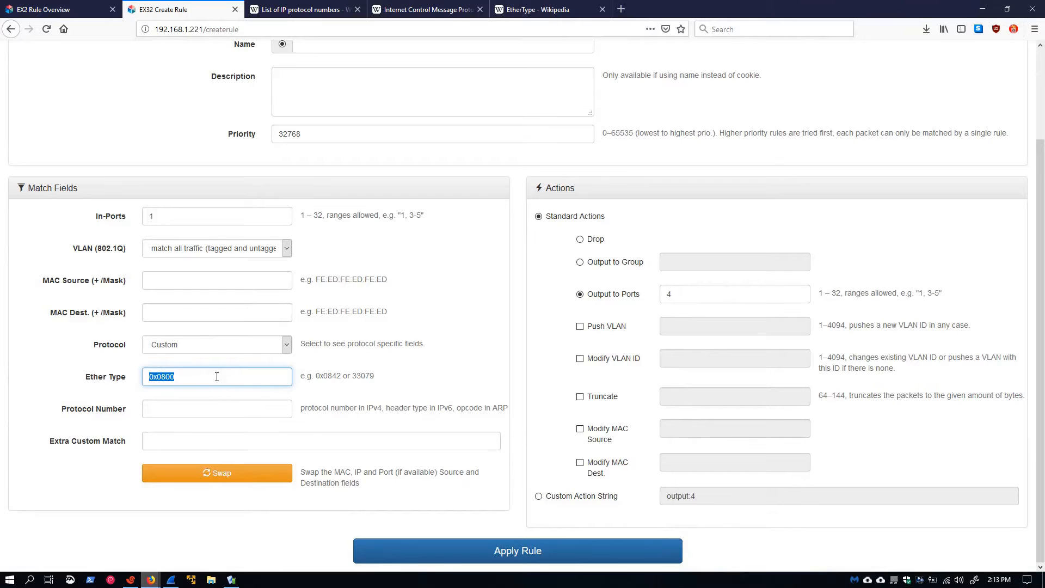
{"action": "key", "text": "ctrl+v"}
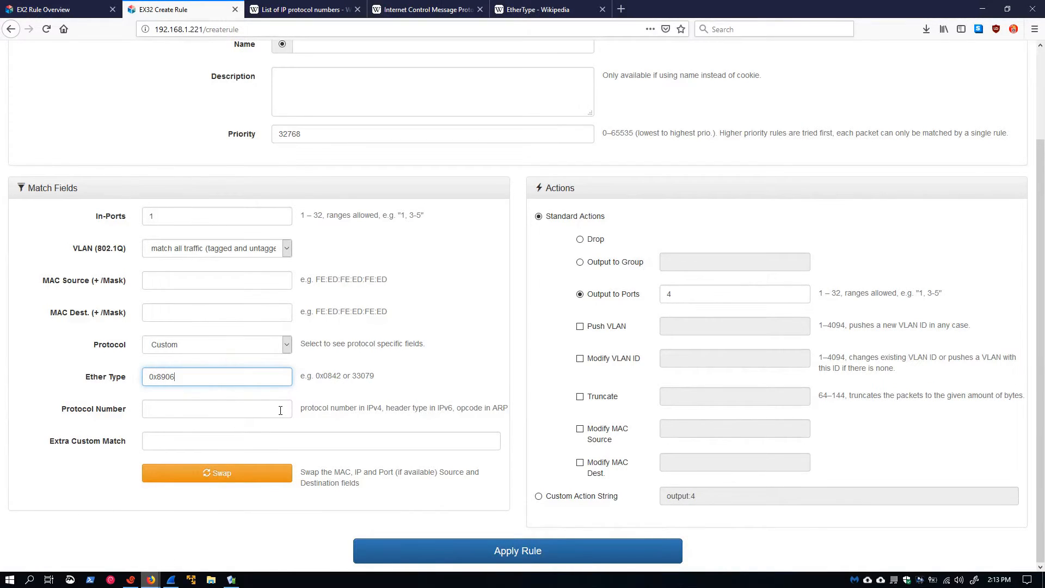